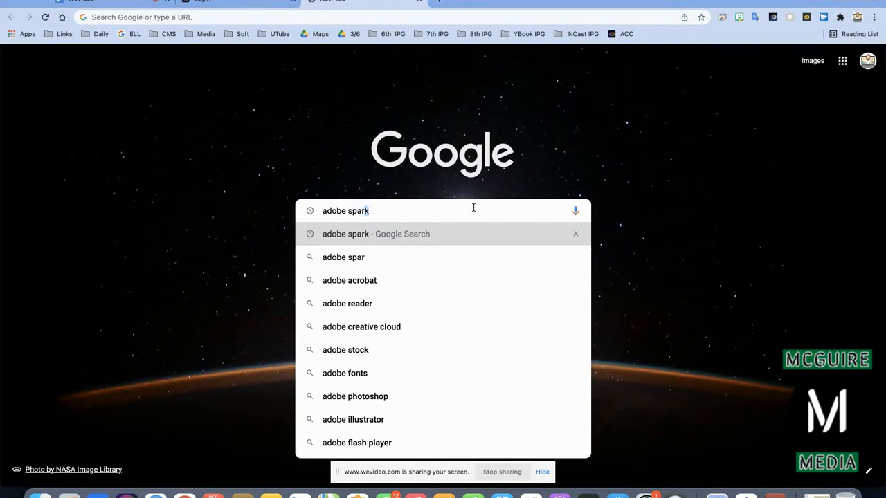
Search Google for adobe spark and go from the Adobe Creative Cloud Express site to its sign-in page.
key("BackSpace")
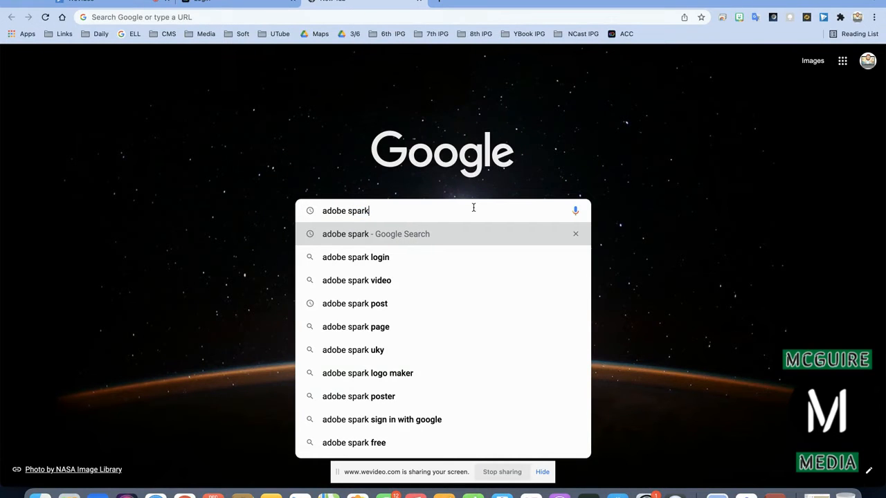
key("Return")
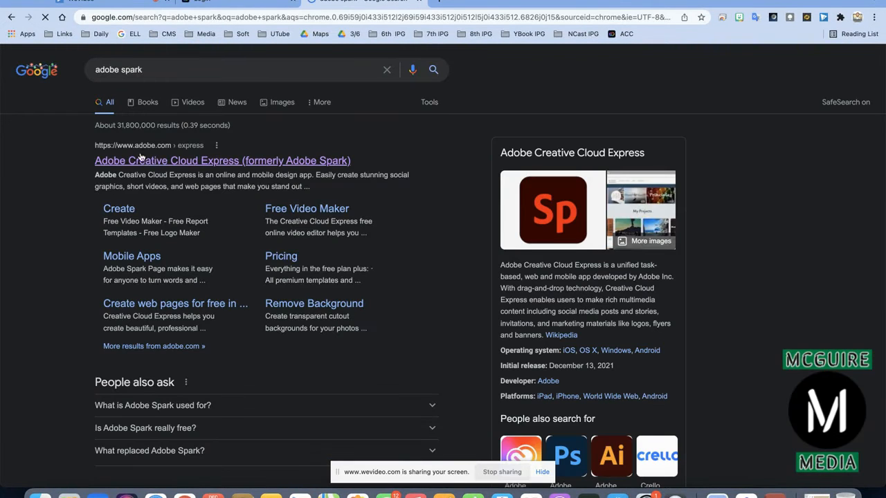
left_click(215, 162)
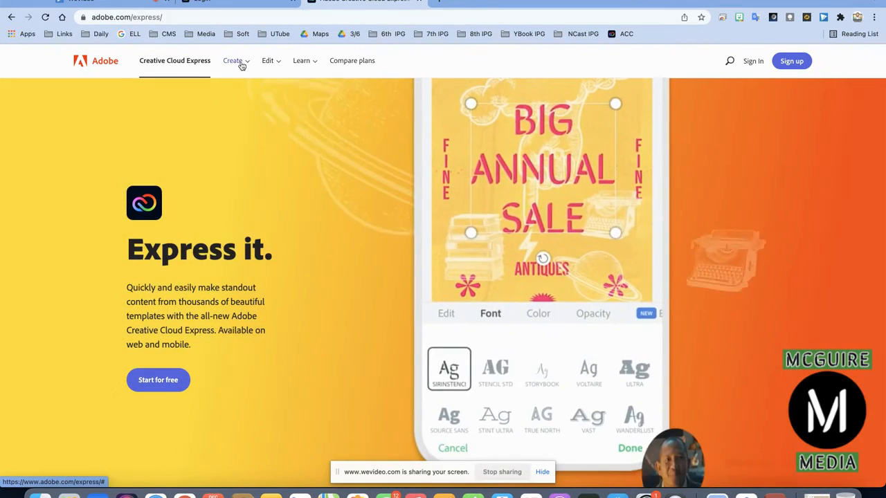
left_click(241, 63)
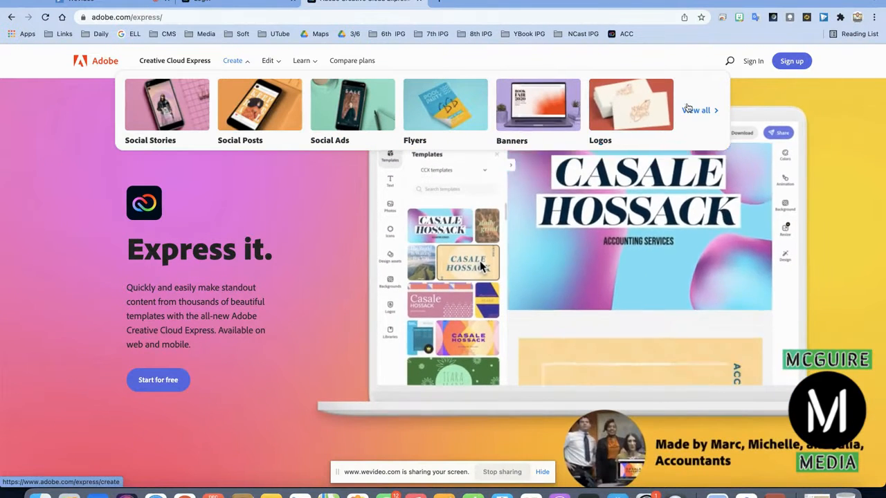
left_click(687, 108)
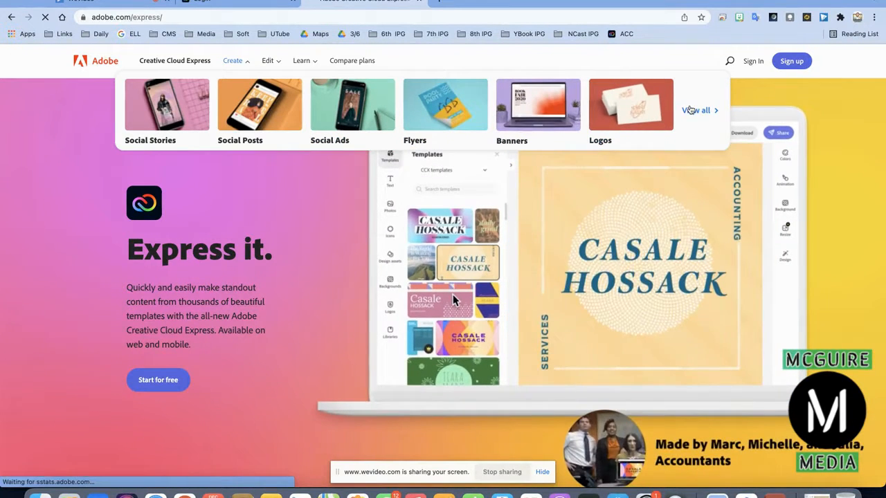
left_click(751, 64)
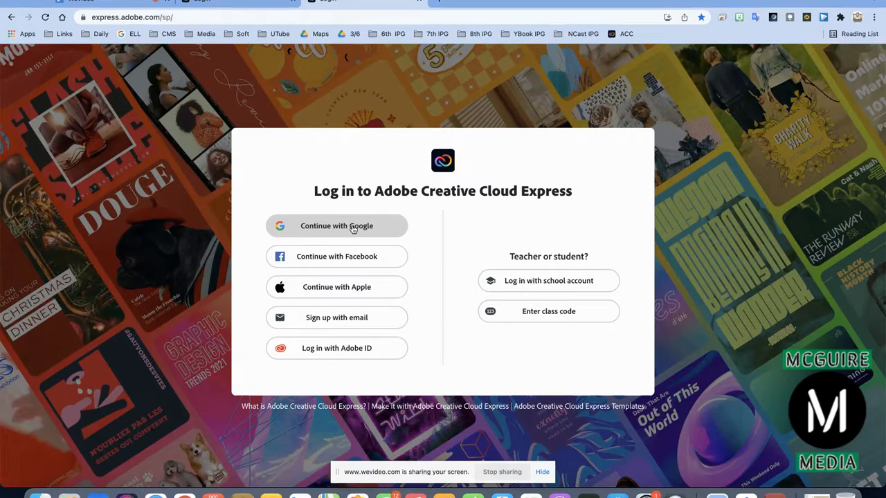
Sign in with Google using your own account and the Adobe account type.
left_click(353, 229)
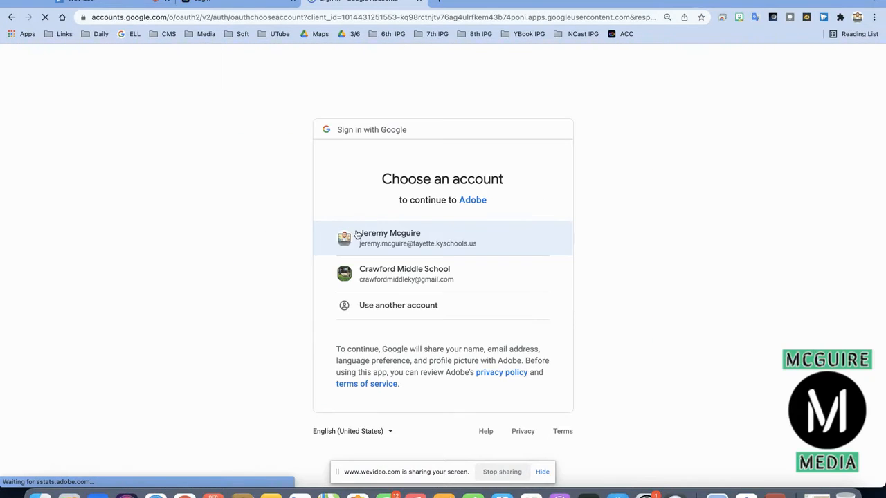
left_click(420, 245)
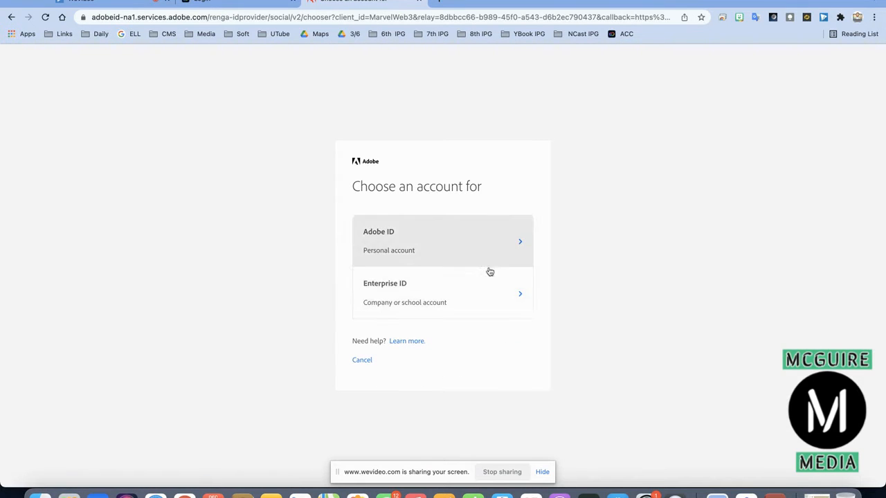
left_click(485, 305)
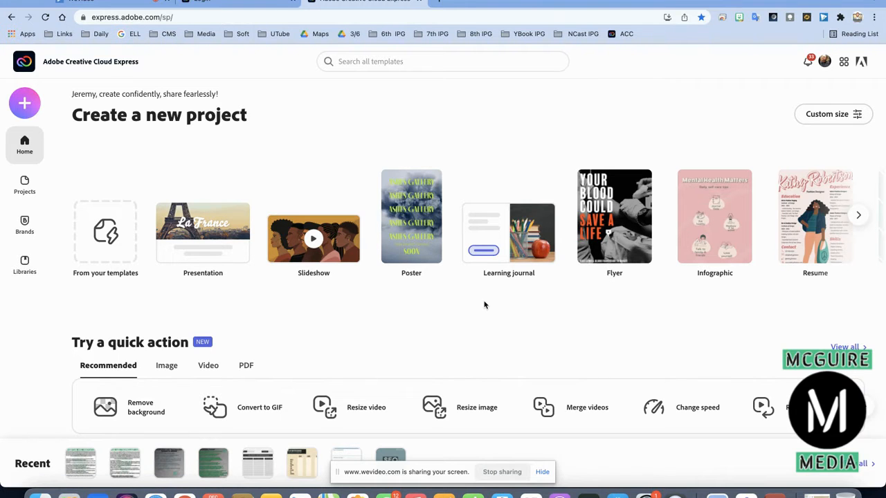
Create a new custom-size graphic using the popular Square preset.
scroll(431, 320, "down", 5)
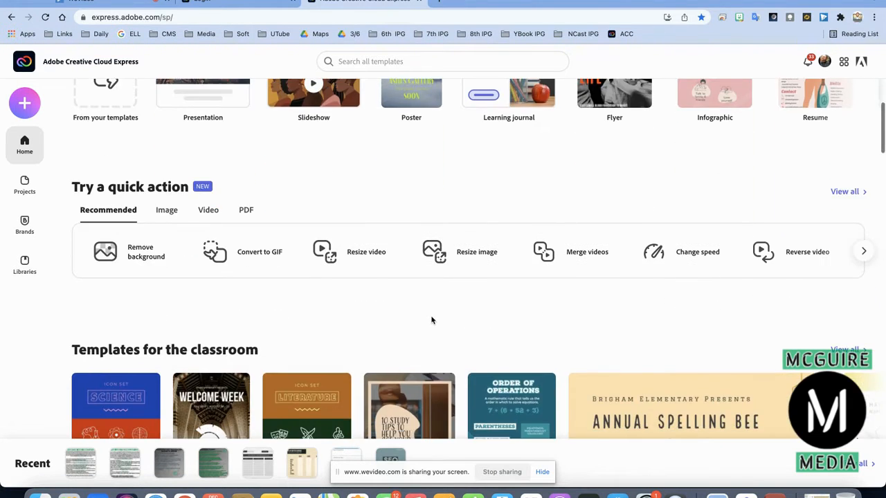
scroll(431, 320, "up", 5)
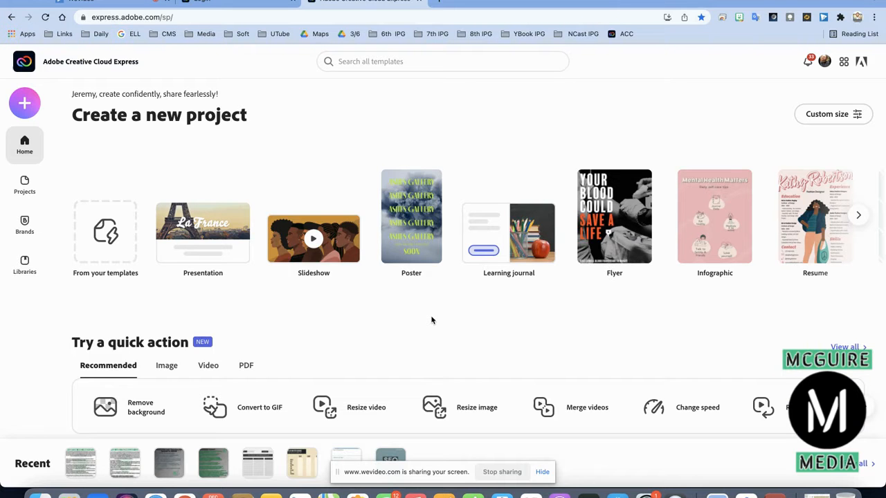
scroll(431, 320, "down", 5)
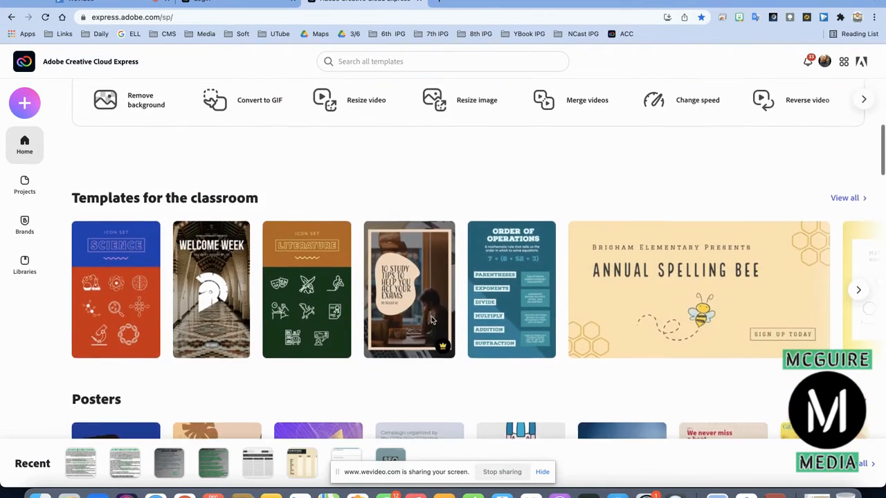
scroll(431, 318, "up", 5)
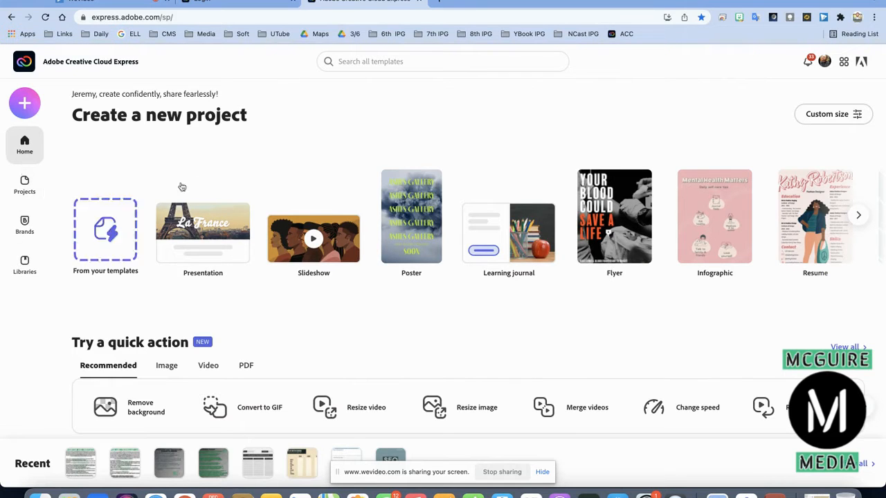
left_click(25, 104)
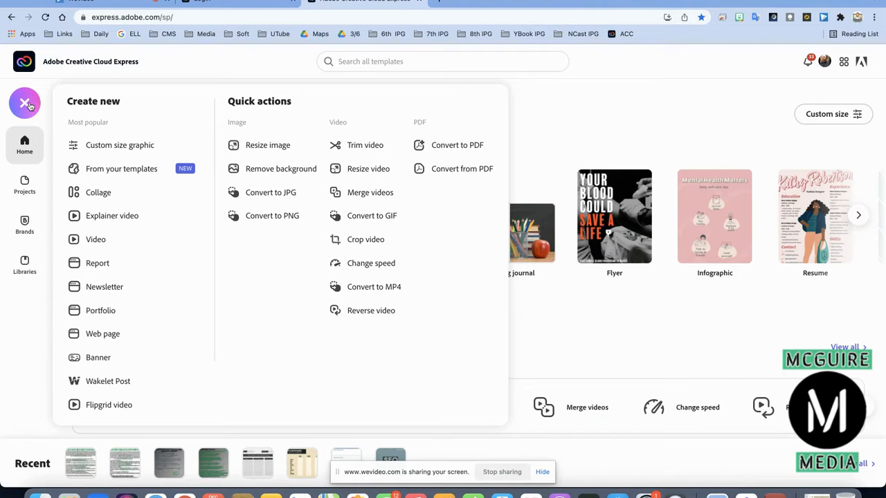
left_click(123, 145)
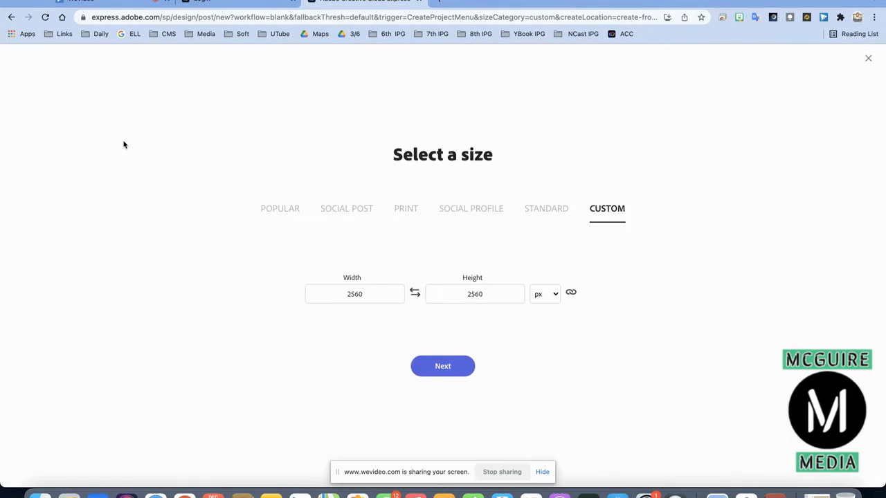
left_click(274, 211)
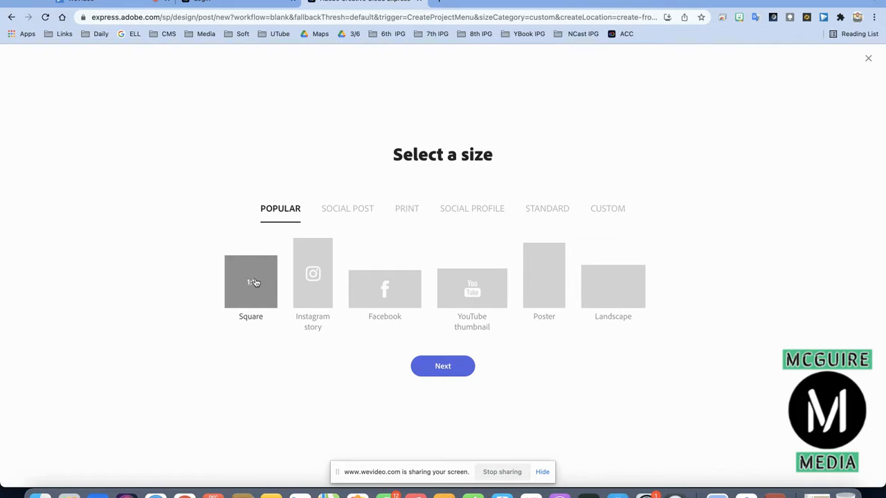
left_click(443, 366)
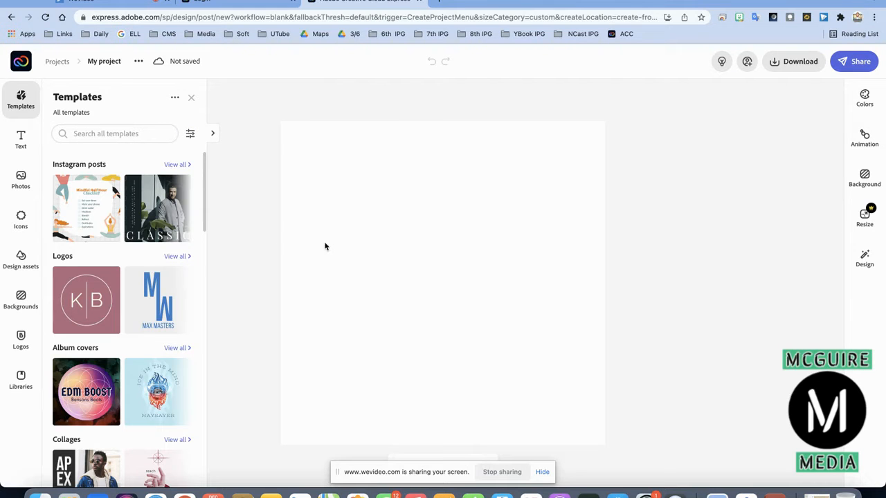
Browse all Logos templates to Monograms and apply the black-circle B Business Name template.
mouse_move(167, 304)
mouse_move(98, 306)
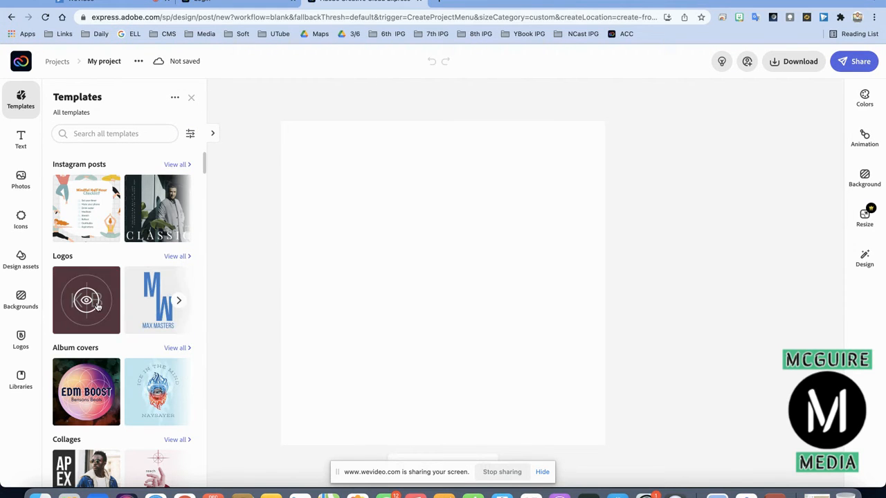
left_click(176, 257)
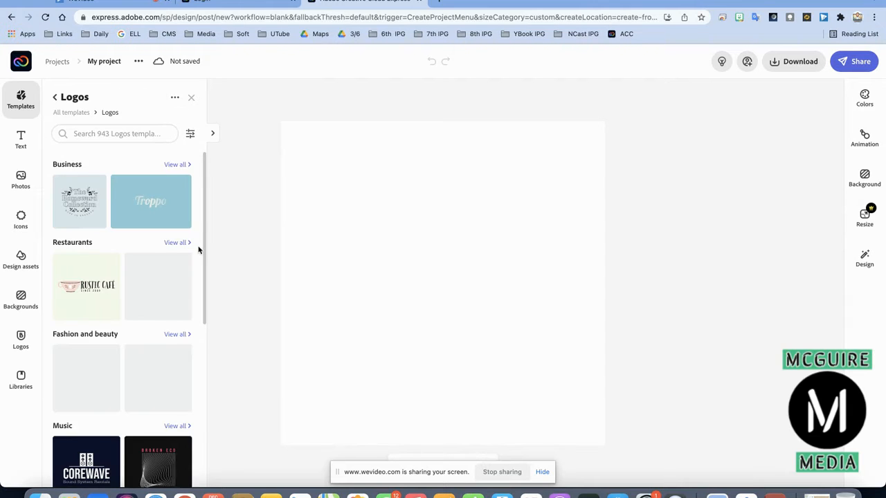
scroll(160, 282, "down", 2)
scroll(160, 282, "down", 4)
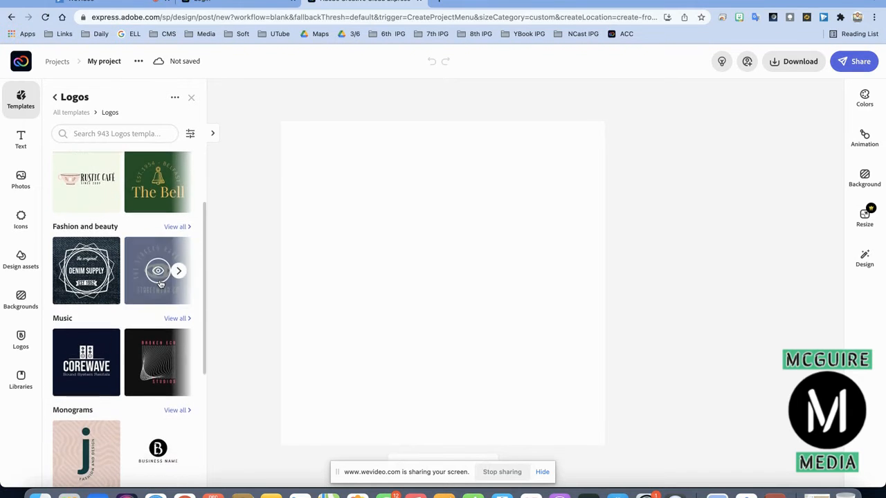
scroll(160, 283, "down", 2)
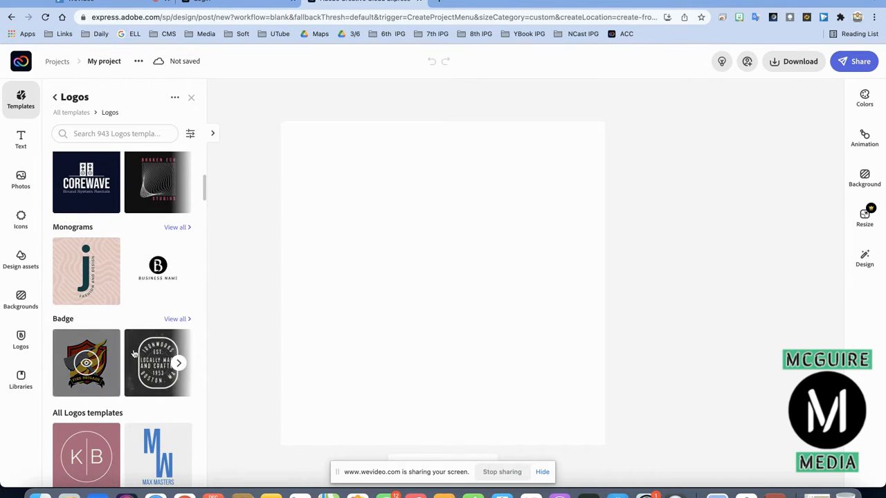
scroll(160, 366, "down", 4)
scroll(166, 381, "down", 1)
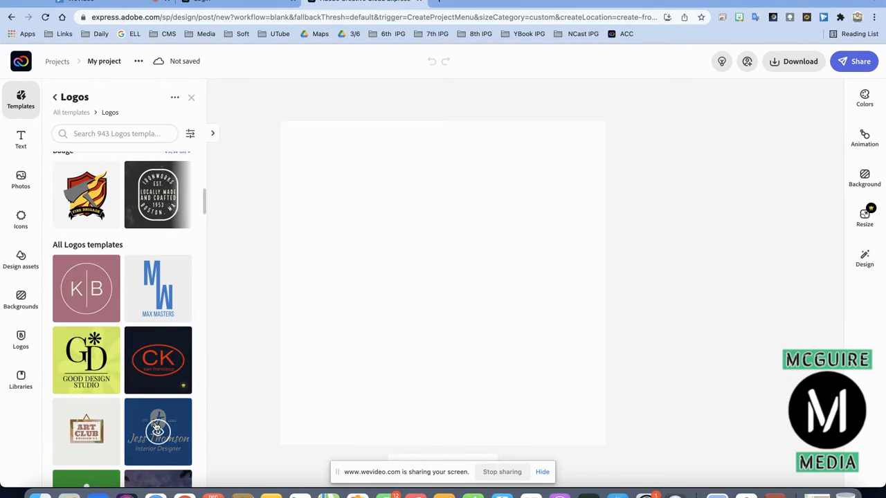
scroll(157, 422, "down", 3)
scroll(157, 415, "up", 10)
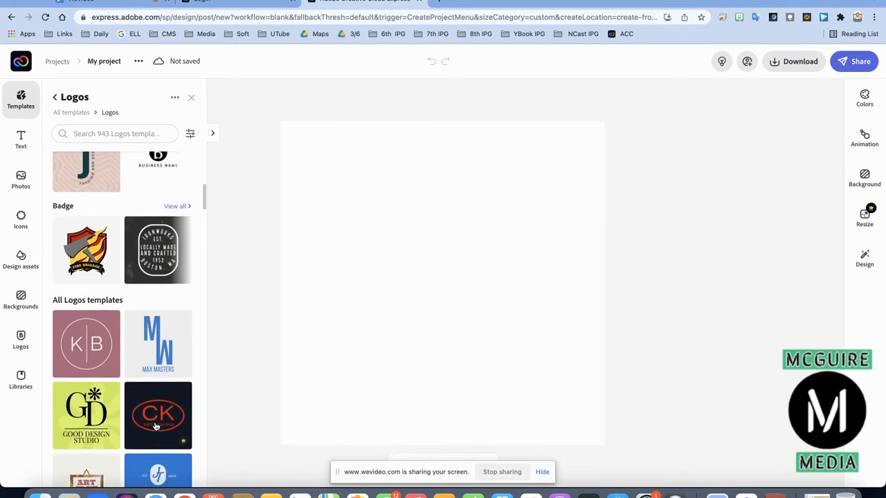
left_click(156, 314)
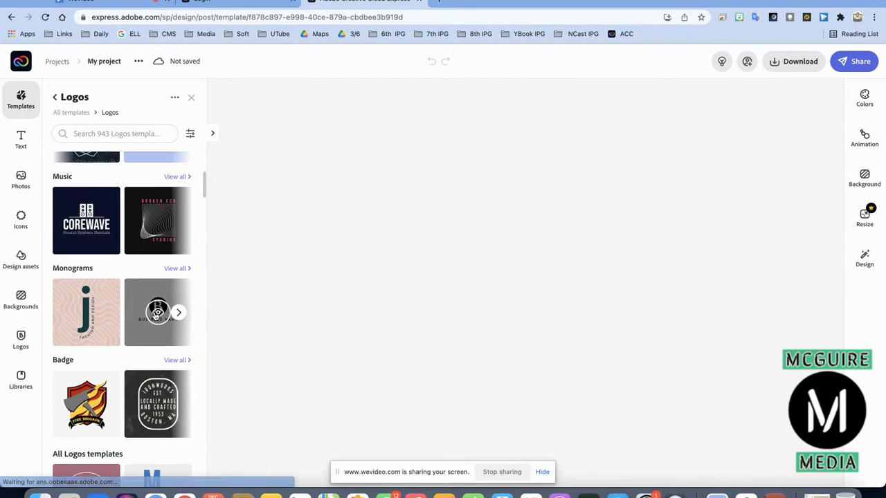
Replace the BUSINESS NAME placeholder text with 'MCGUIRE MEDIA'.
left_click(447, 274)
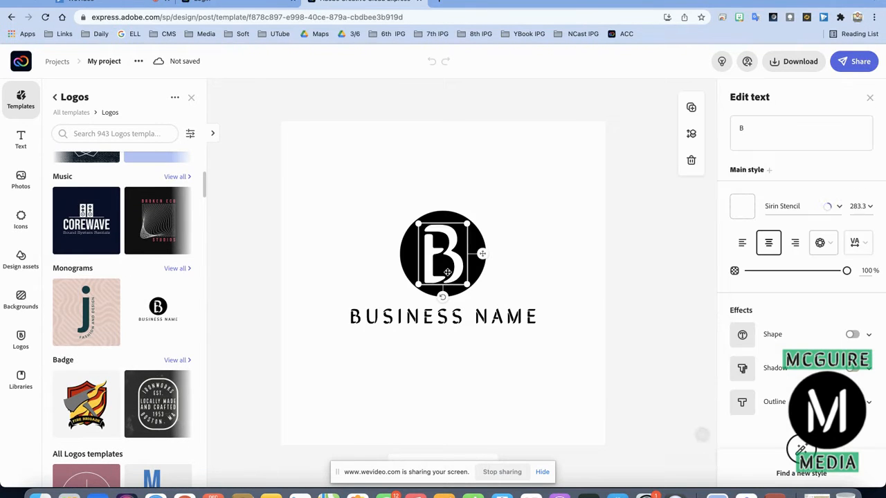
left_click(437, 316)
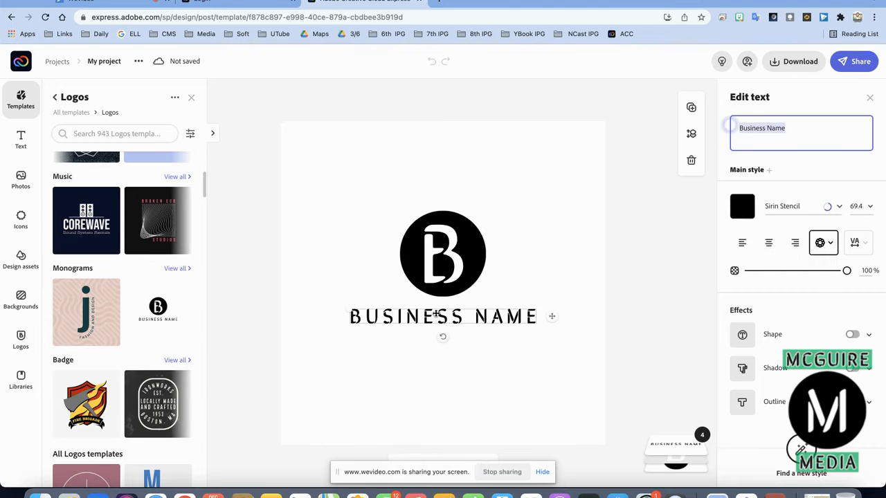
left_click(729, 123)
key("BackSpace")
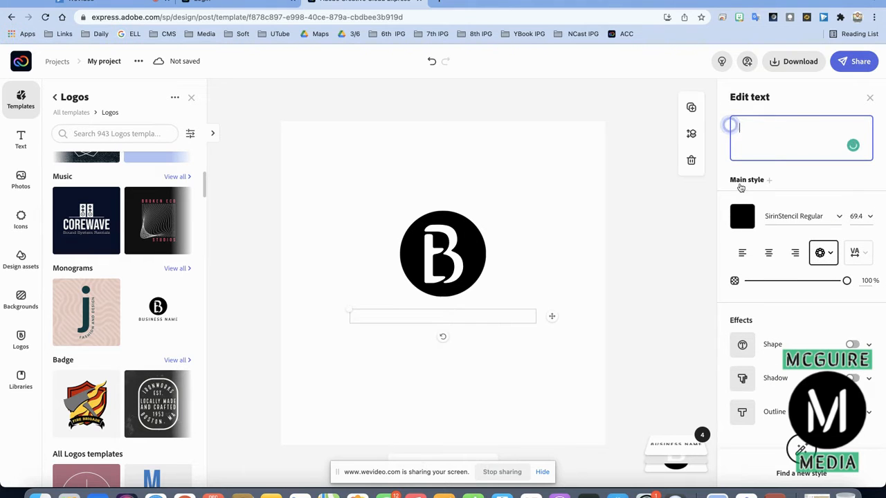
type("MCGUIRE")
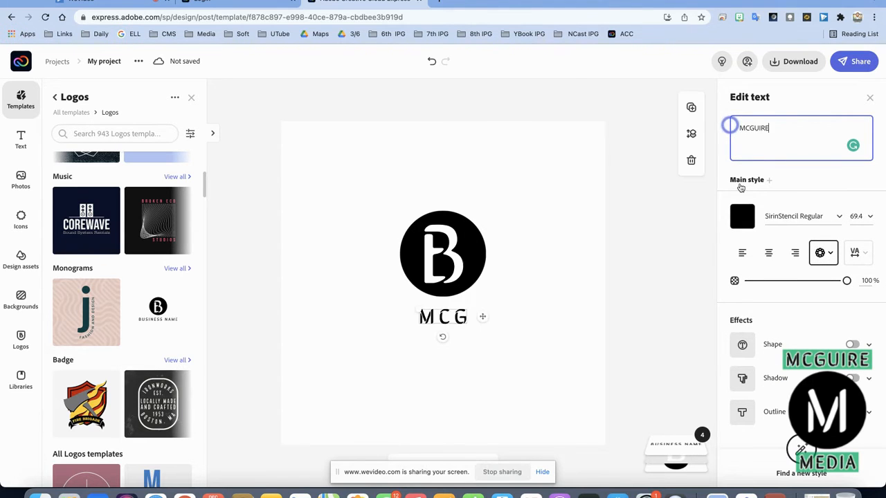
type(" MEDIA")
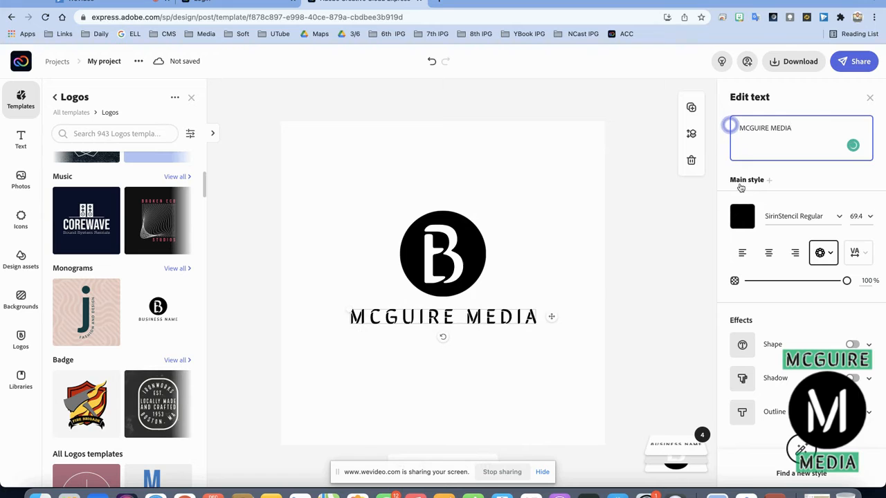
Delete the B, then enlarge the white M and centre it in the black circle.
left_click(441, 258)
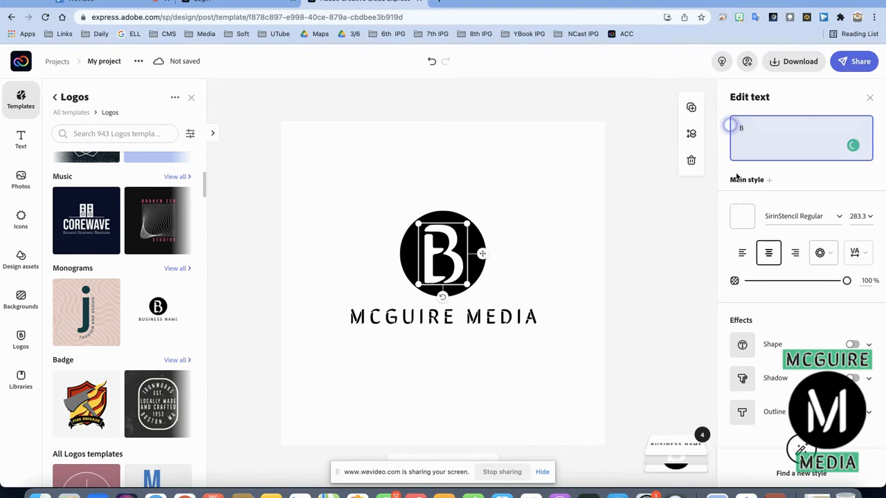
key("BackSpace")
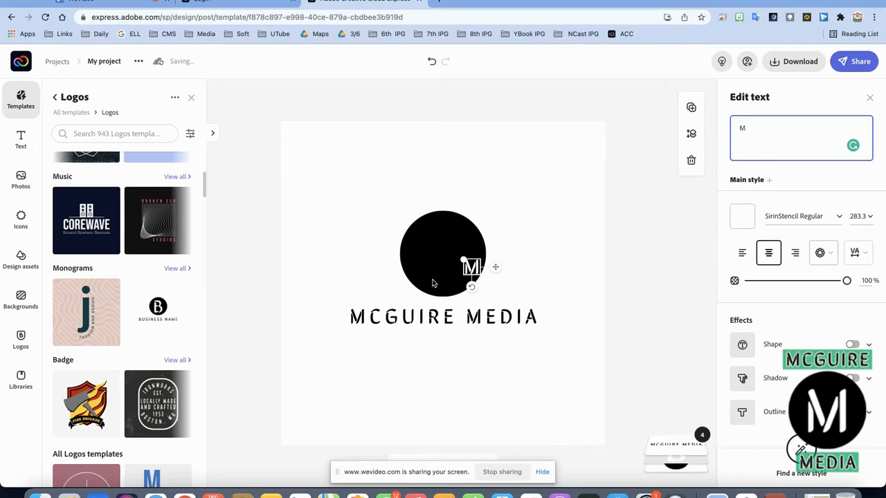
left_click_drag(464, 261, 413, 225)
left_click_drag(444, 259, 442, 263)
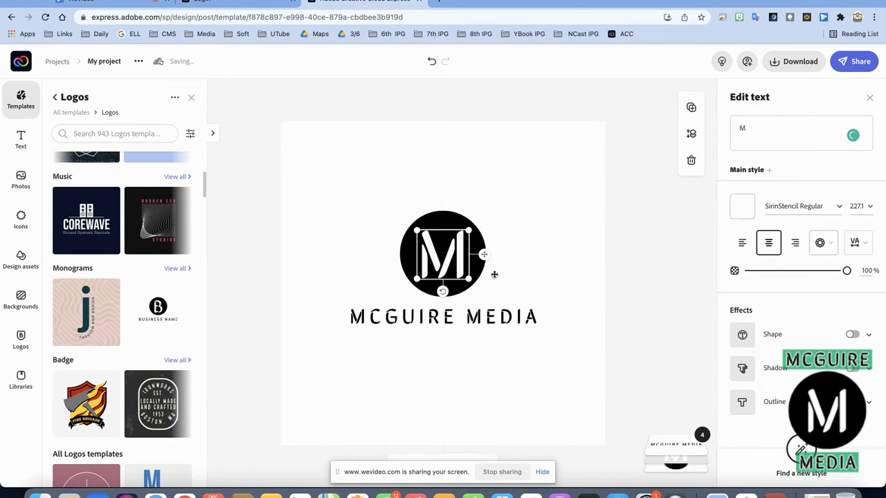
left_click(536, 284)
left_click(437, 314)
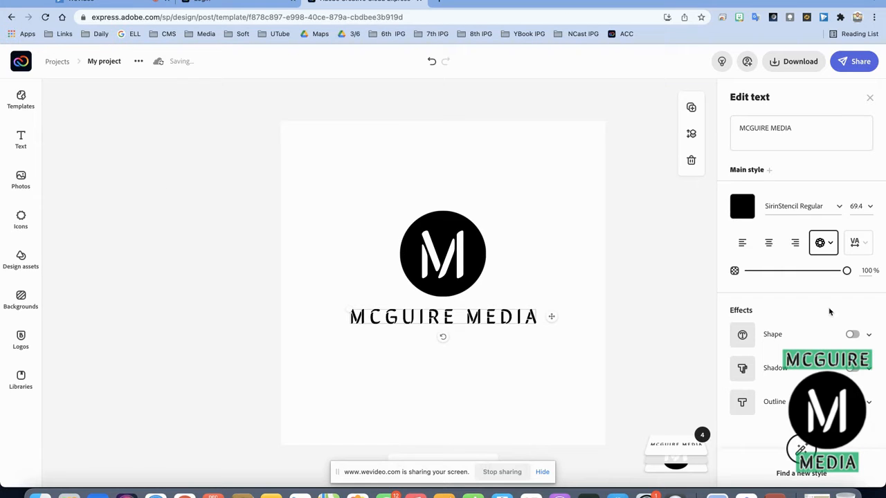
Add a shape backdrop behind the caption coloured green 00B050.
left_click(853, 334)
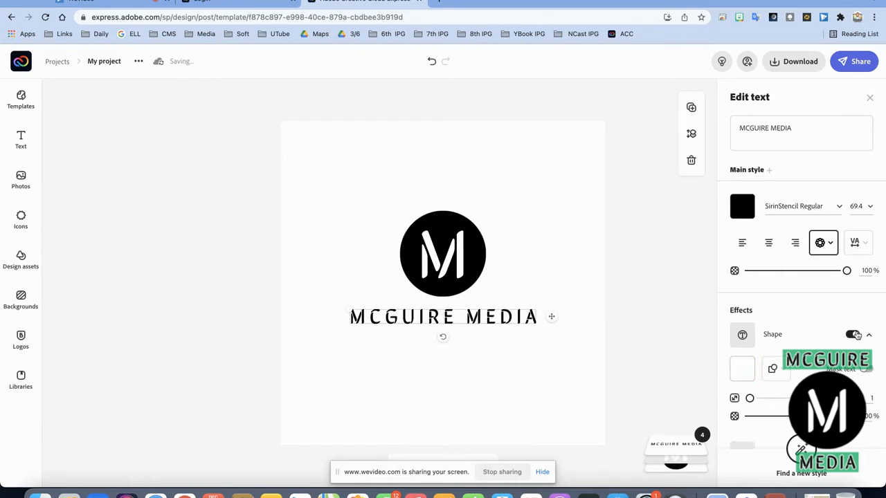
left_click(742, 372)
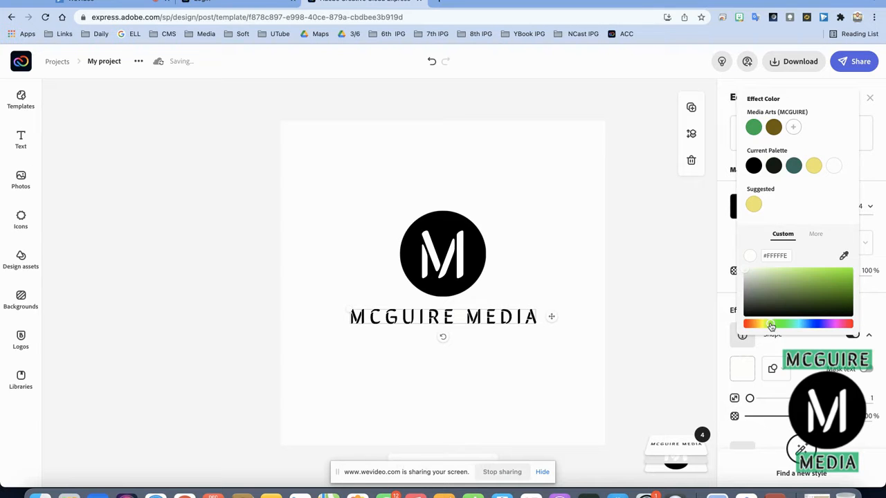
left_click_drag(794, 289, 826, 287)
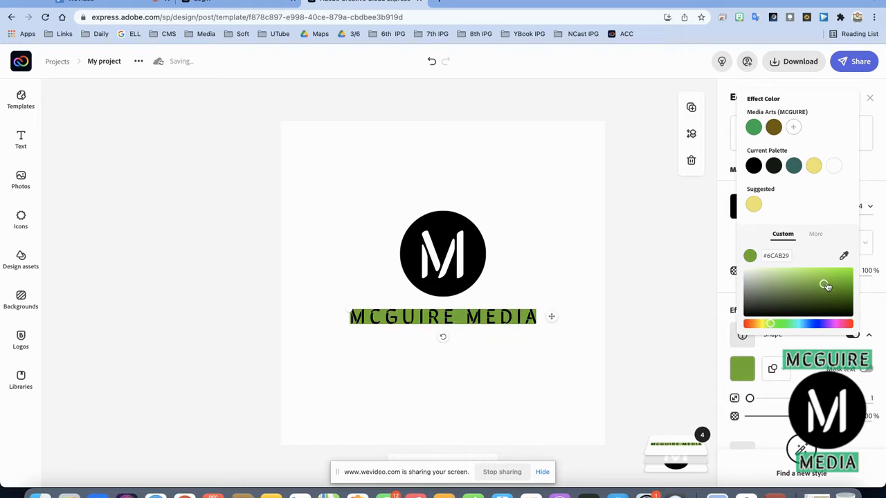
left_click(788, 256)
key("BackSpace")
type("00B05")
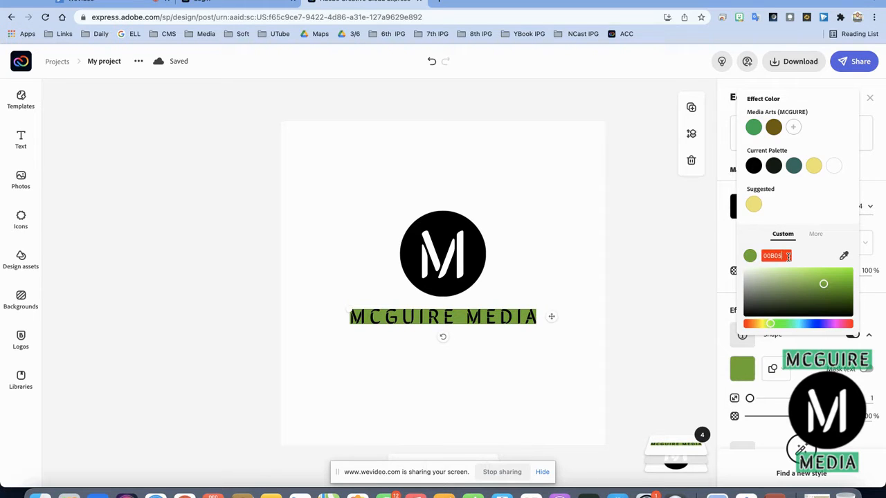
type("0")
key("Return")
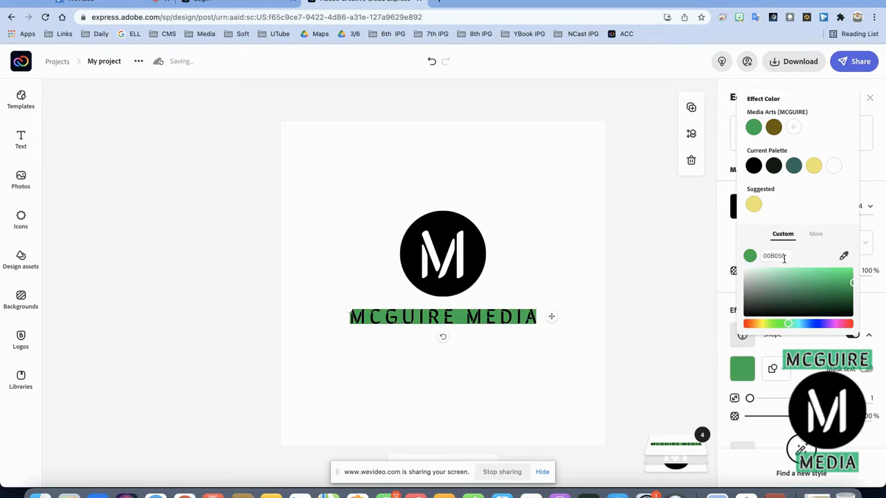
left_click(621, 349)
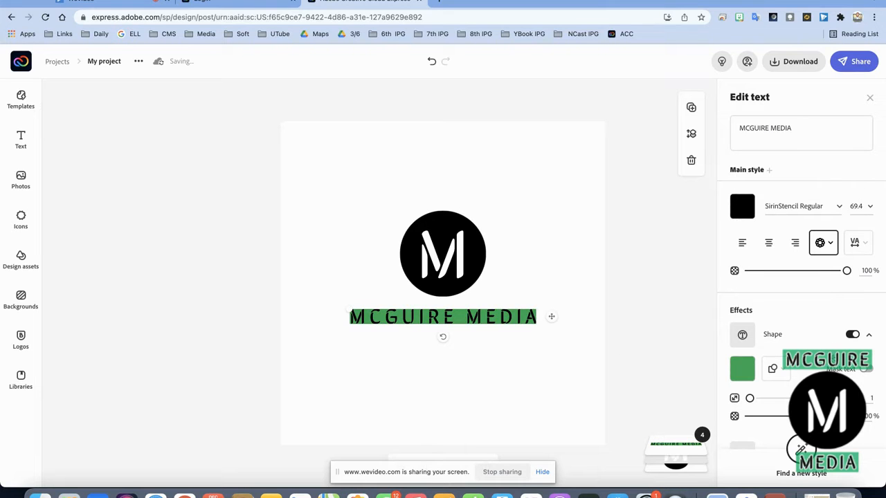
Make the green band about half transparent, leaving masking off, and thicken the white letter outline.
scroll(801, 304, "down", 2)
left_click(866, 292)
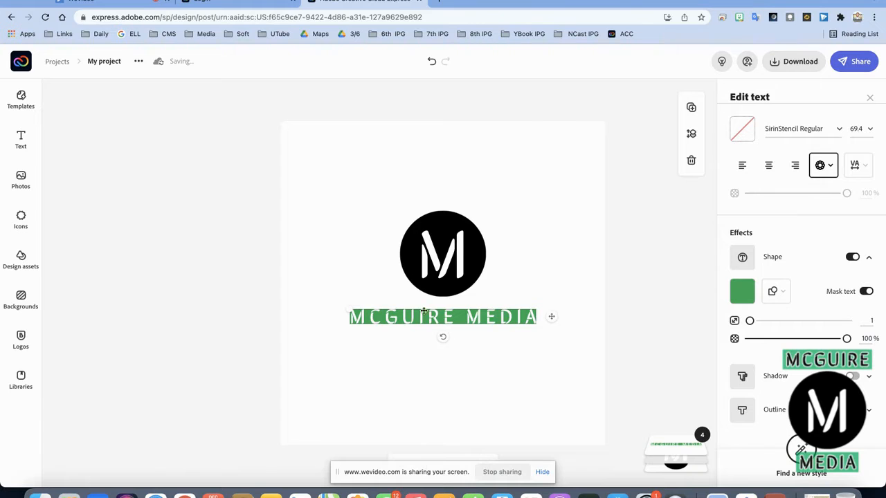
left_click(863, 292)
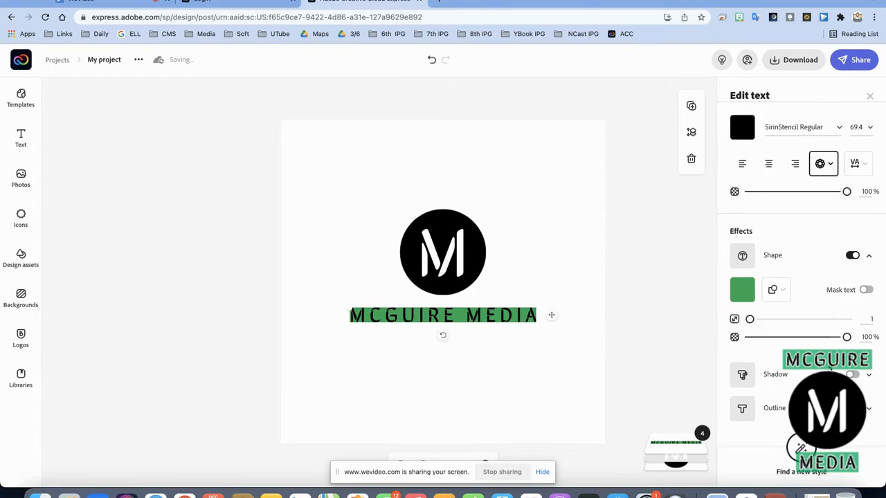
left_click(852, 409)
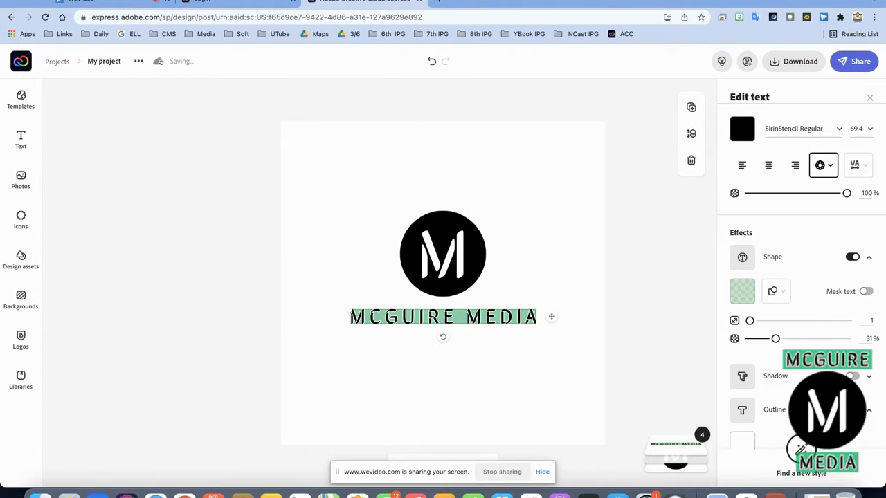
left_click(866, 292)
left_click(866, 292)
left_click_drag(775, 339, 789, 301)
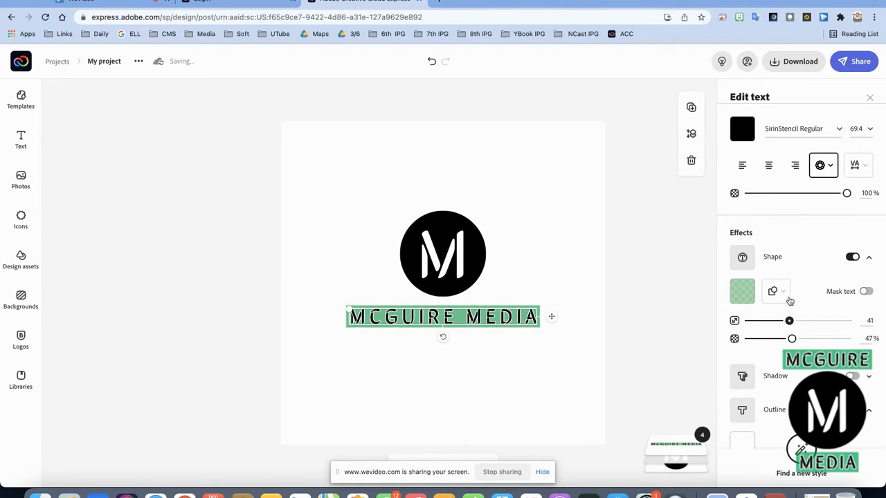
scroll(797, 381, "down", 2)
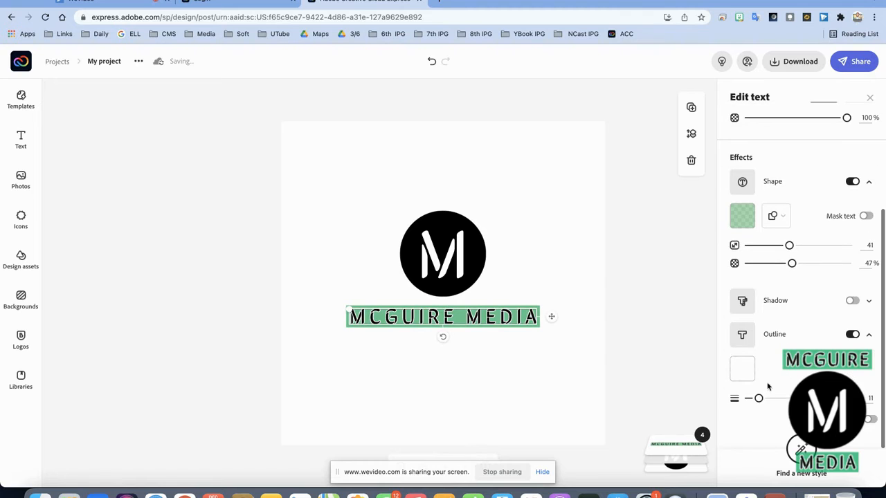
mouse_move(759, 399)
left_mouse_down()
mouse_move(802, 399)
mouse_move(764, 396)
left_mouse_up()
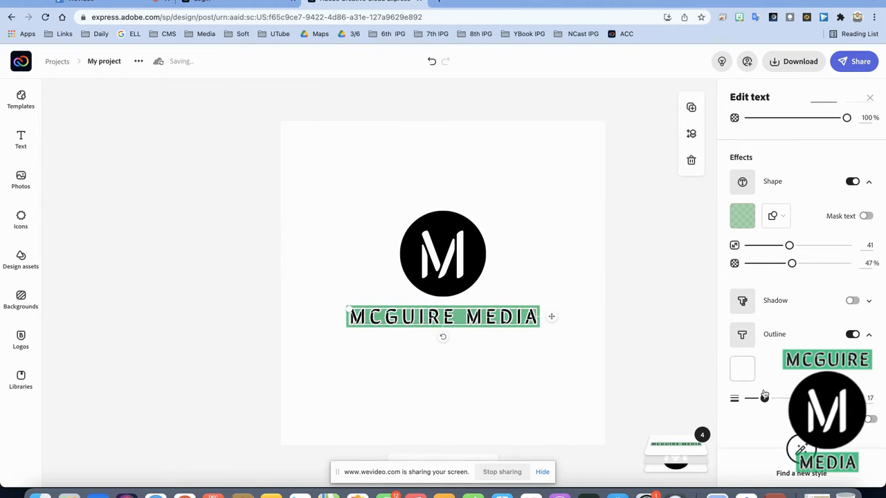
left_click(642, 377)
Duplicate the caption above the circle, editing the copy to MCGUIRE and the original to MEDIA.
left_click(464, 264)
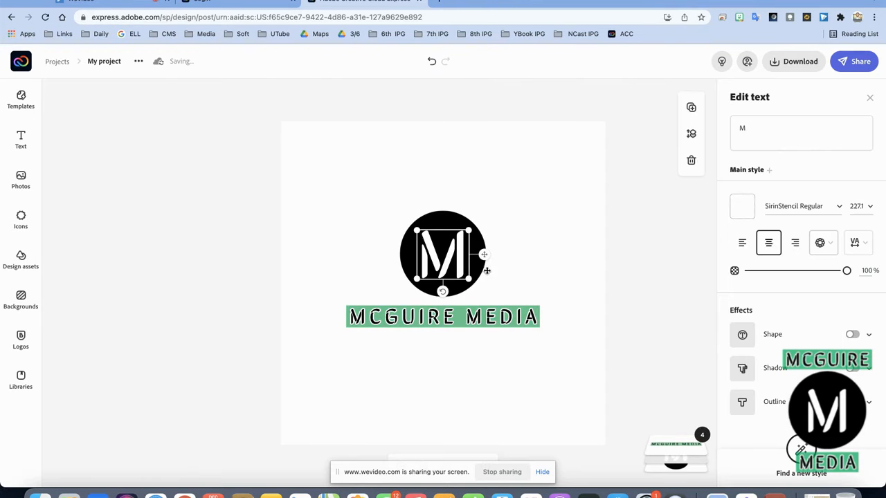
left_click(505, 285)
left_click(501, 319)
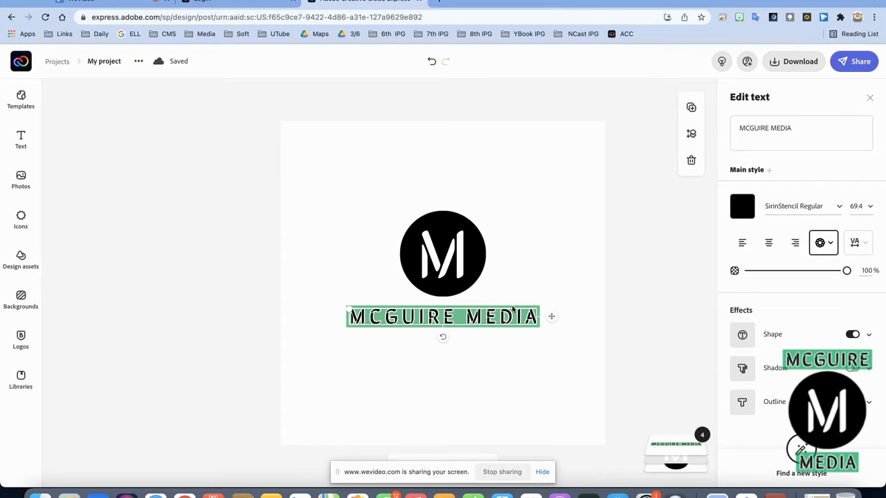
left_click(691, 108)
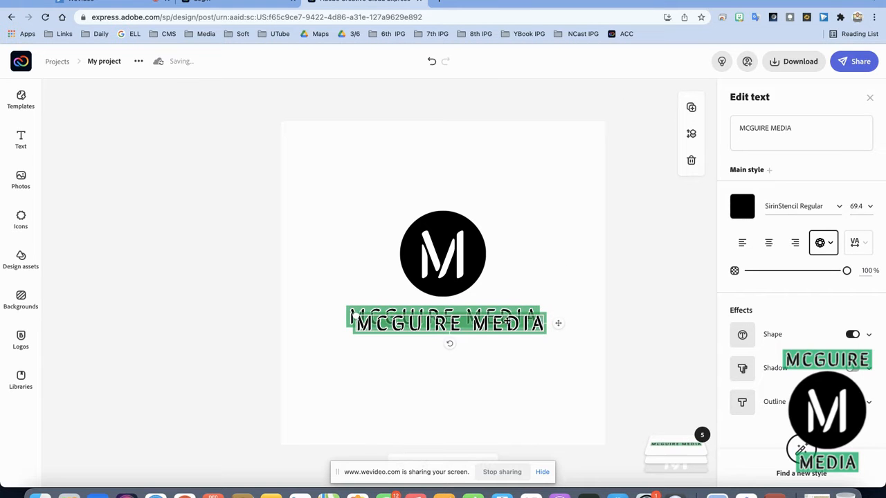
left_click_drag(507, 236, 501, 188)
left_click(731, 126)
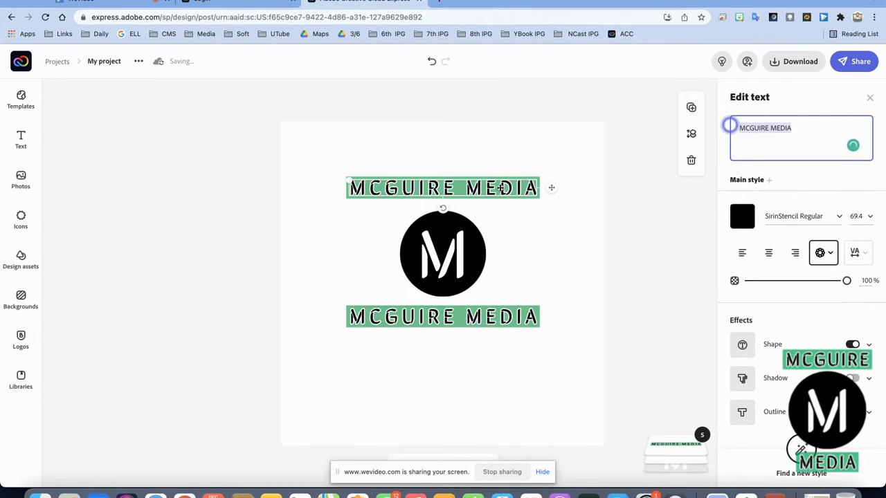
left_click(799, 132)
key("BackSpace")
key("BackSpace")
key("BackSpace")
key("BackSpace")
key("BackSpace")
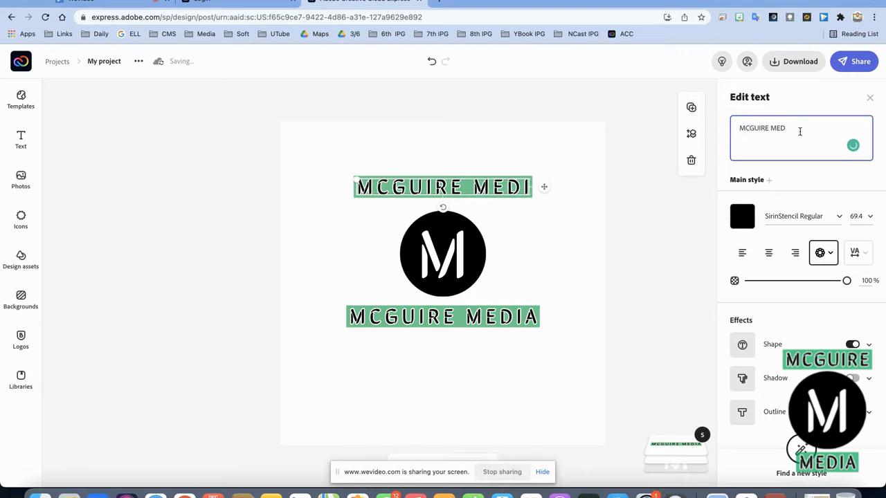
left_click(446, 320)
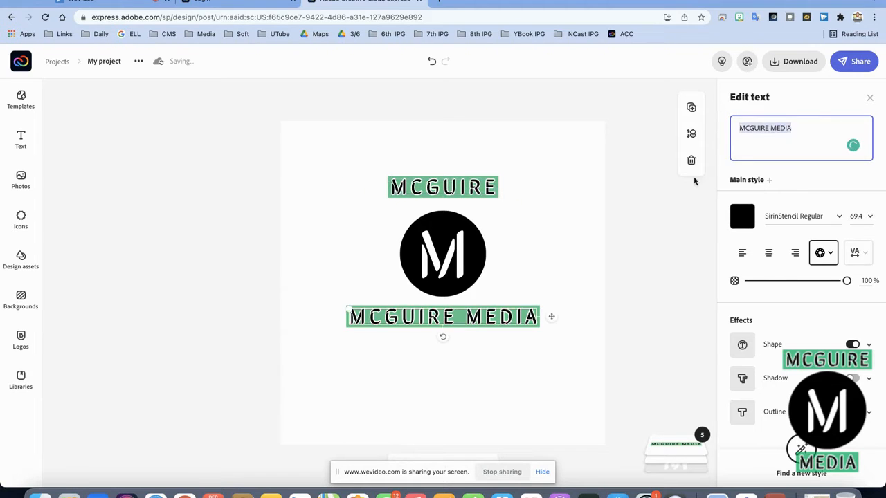
left_click(768, 126)
key("BackSpace")
key("BackSpace")
key("BackSpace")
key("BackSpace")
key("BackSpace")
key("BackSpace")
key("BackSpace")
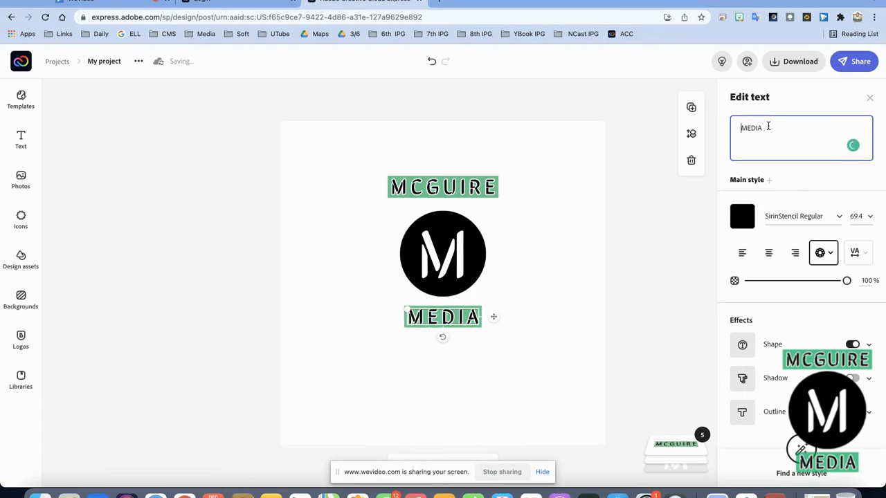
Nudge MCGUIRE down and MEDIA up so both sit close to the circle.
left_click(482, 200)
left_click(482, 185)
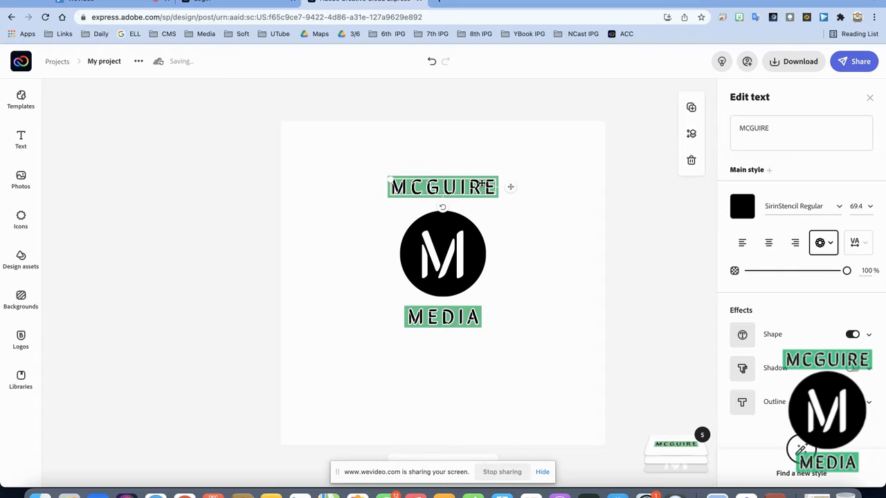
left_click_drag(481, 184, 482, 187)
key("Down")
key("Down")
key("Down")
key("Down")
key("Down")
key("Down")
key("Down")
key("Down")
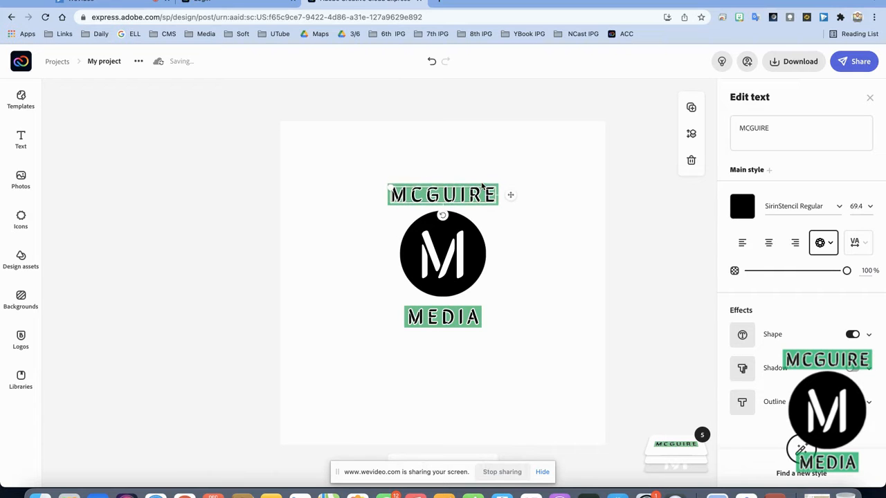
left_click(420, 318)
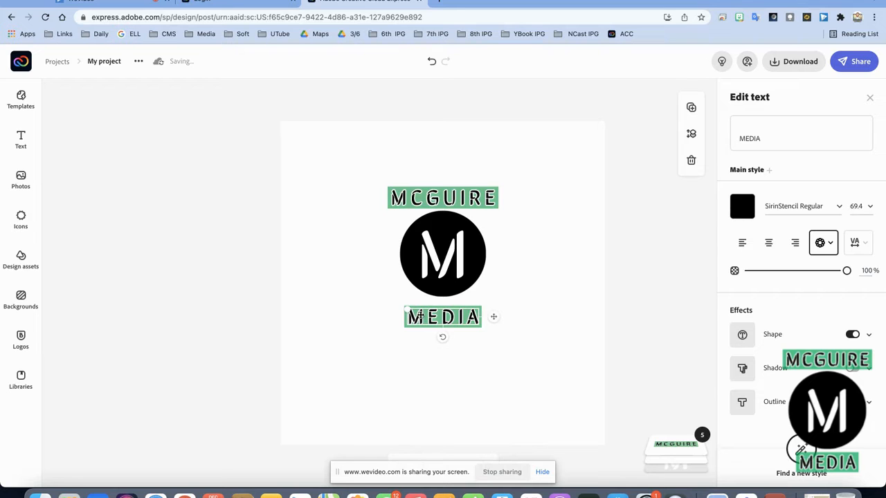
key("Up")
key("Up")
key("Up")
key("Up")
key("Up")
key("Up")
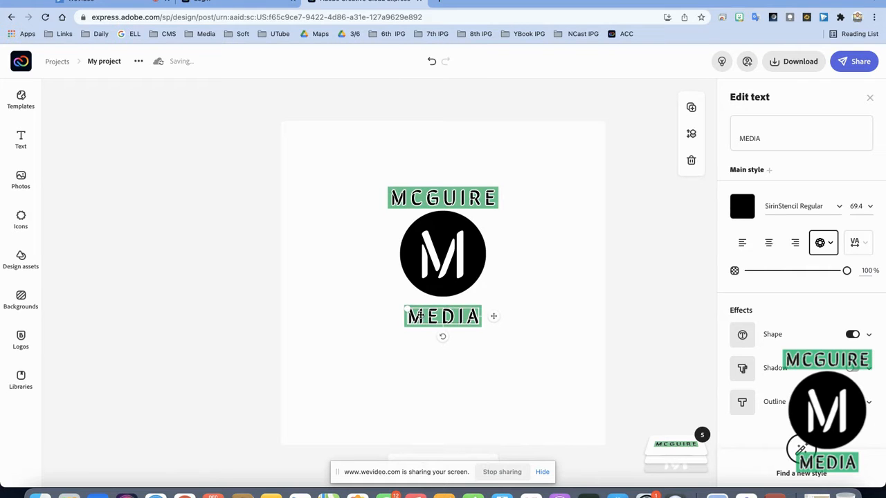
key("Up")
key("Up")
key("Up")
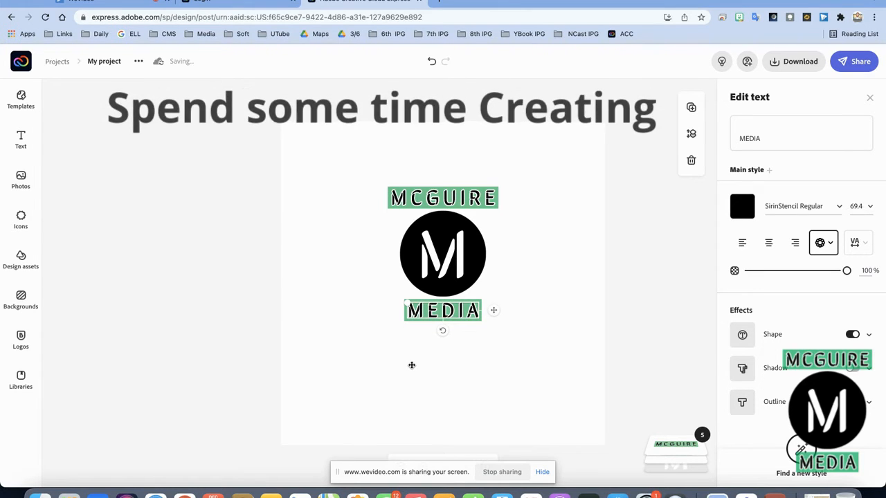
key("Down")
key("Down")
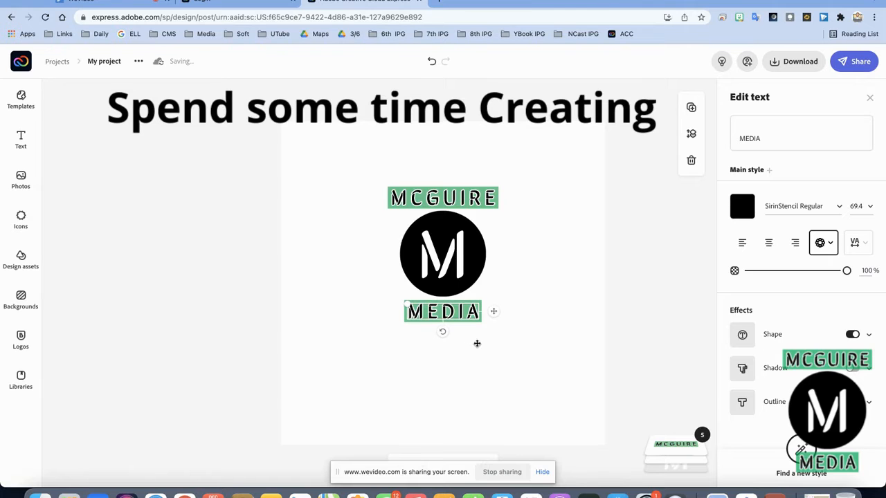
left_click(537, 345)
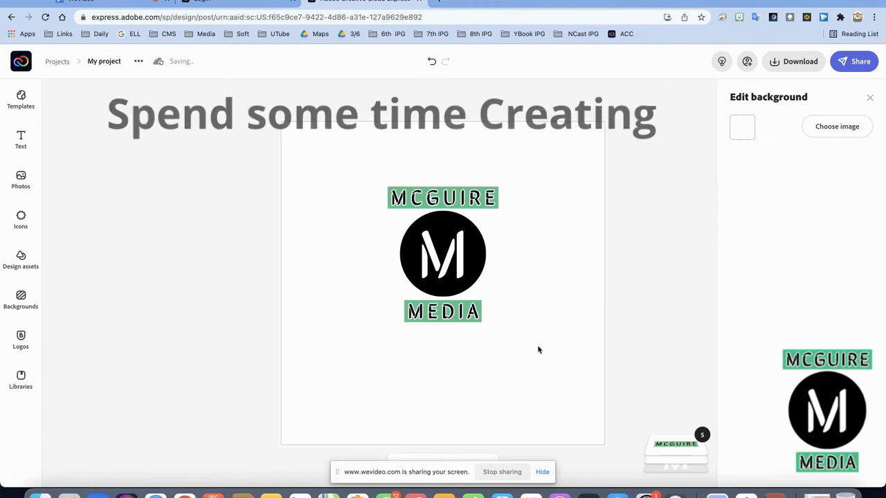
Adjust MCGUIRE's letter spacing with the Letter spacing slider.
left_click(467, 260)
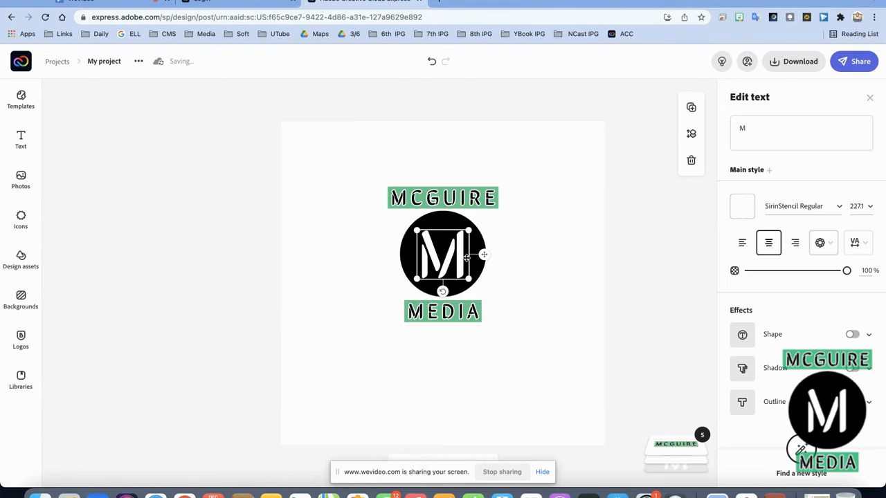
left_click(521, 285)
left_click(464, 197)
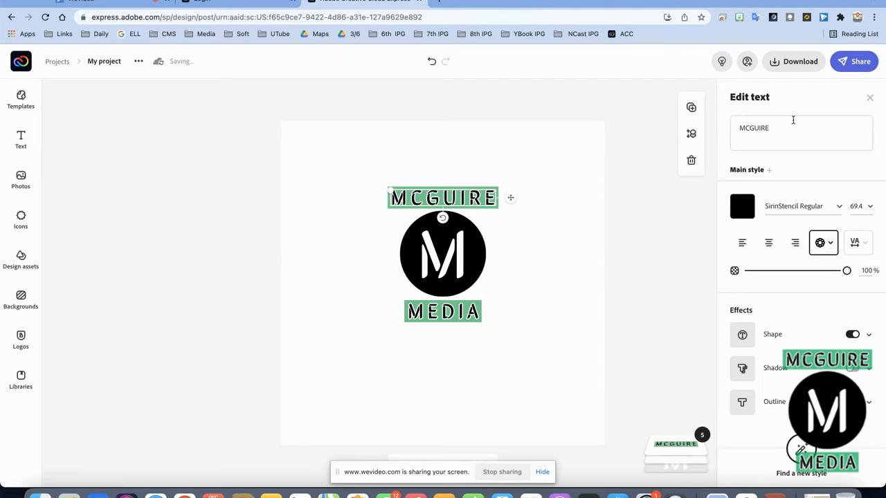
left_click(860, 242)
mouse_move(761, 287)
left_mouse_down()
mouse_move(823, 271)
mouse_move(751, 285)
left_mouse_up()
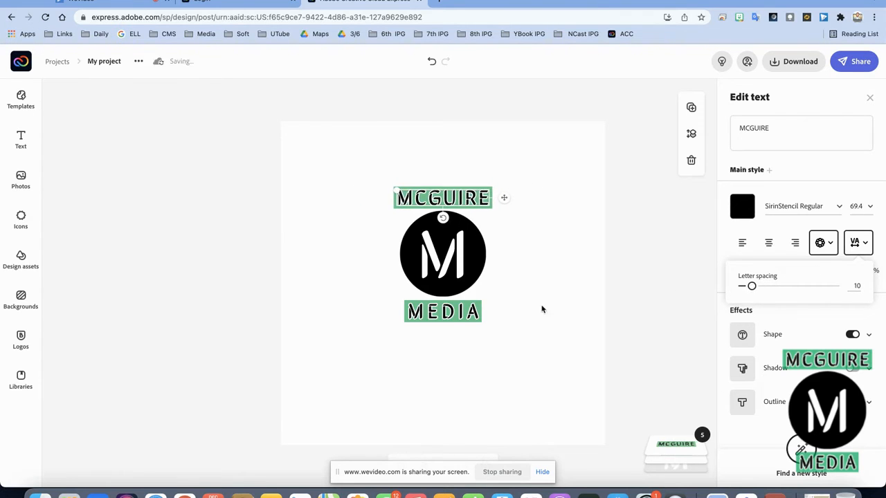
Set MEDIA's opacity to about 81% and its letter spacing to 10.
left_click(449, 317)
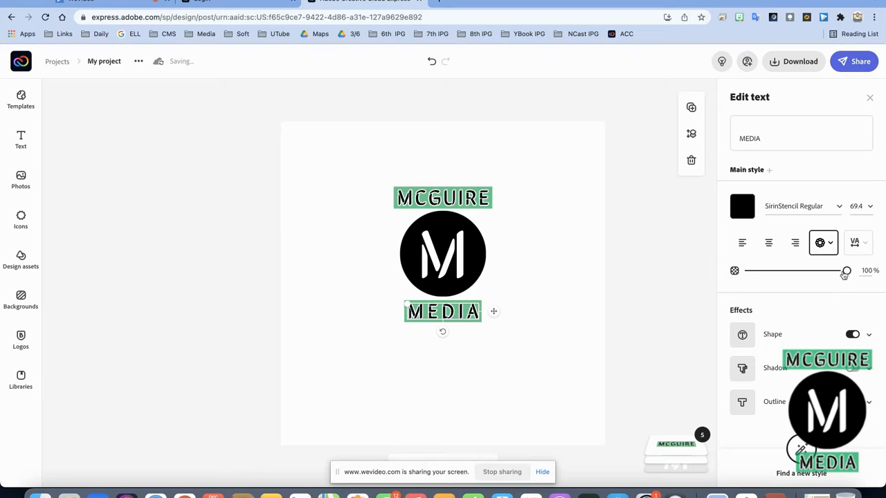
mouse_move(844, 273)
left_mouse_down()
mouse_move(826, 271)
mouse_move(857, 270)
left_mouse_up()
left_click(858, 242)
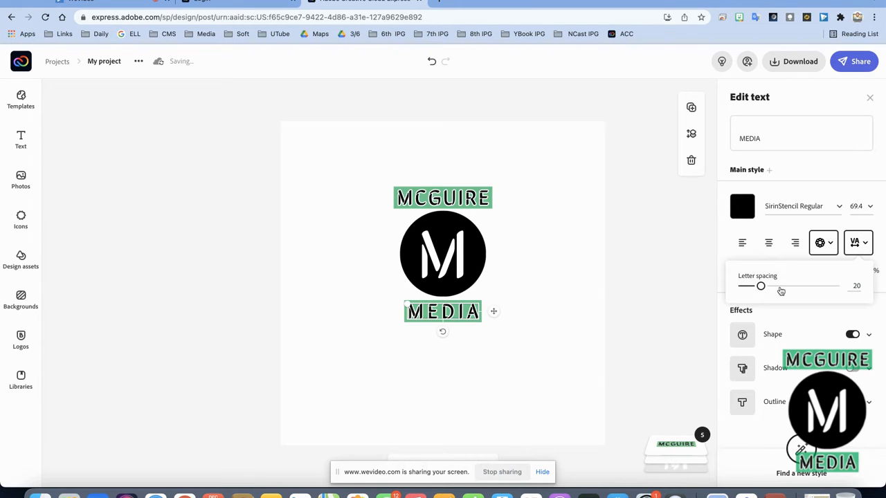
mouse_move(759, 286)
left_mouse_down()
mouse_move(766, 286)
mouse_move(751, 286)
left_mouse_up()
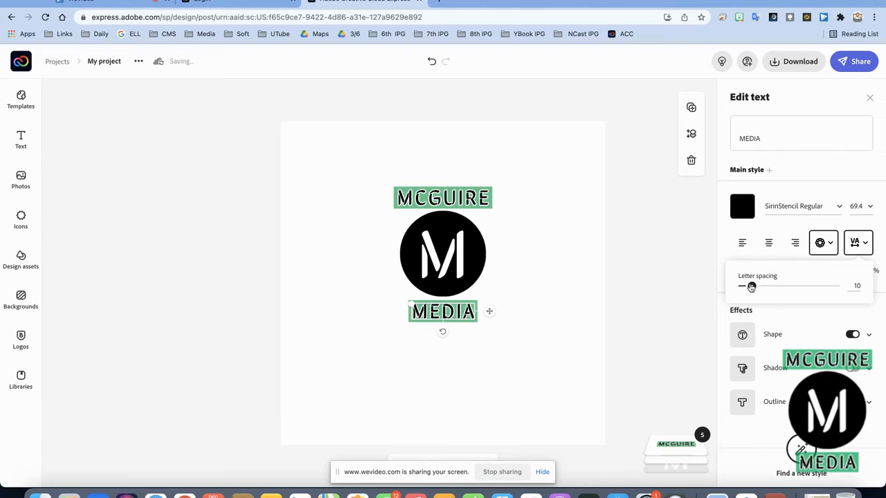
left_click(603, 337)
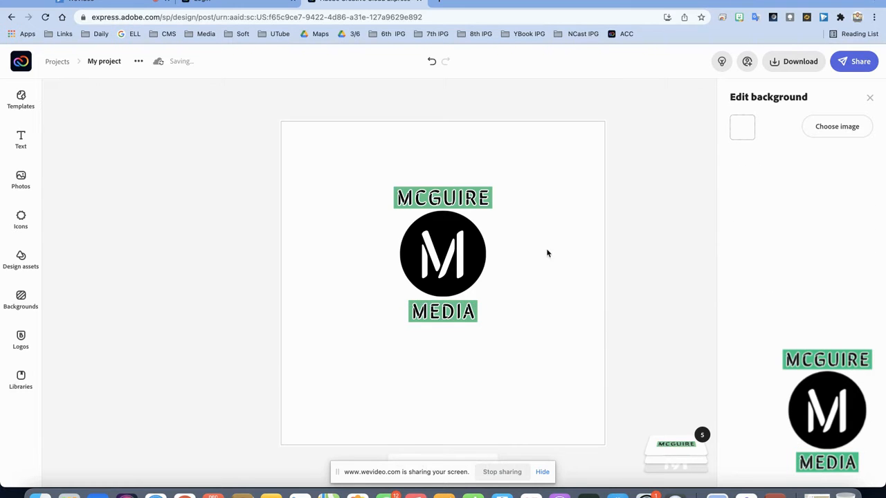
left_click(430, 262)
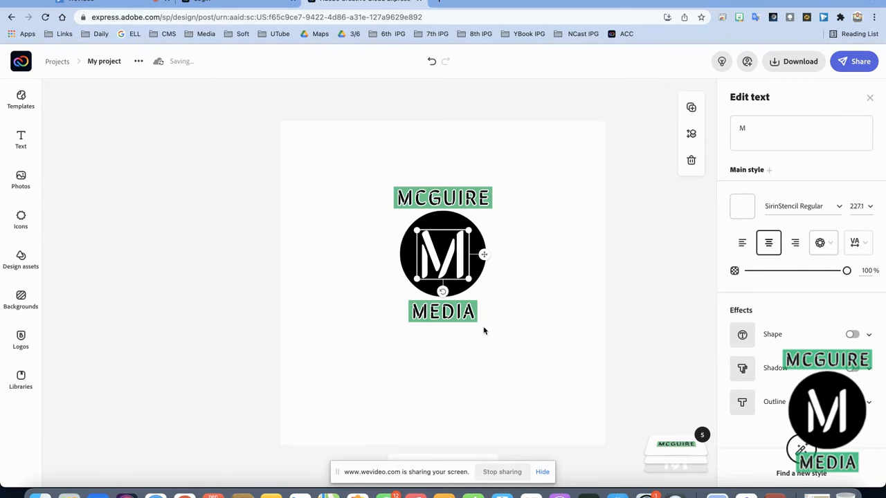
left_click(531, 362)
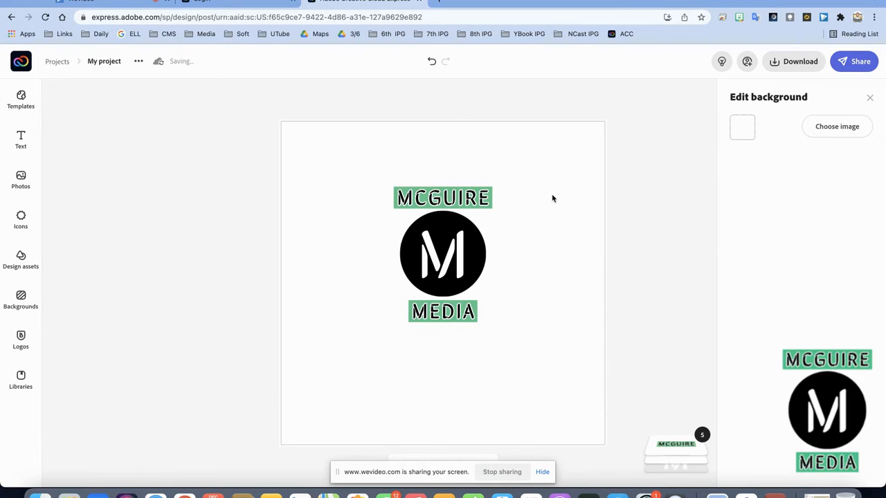
left_click(21, 257)
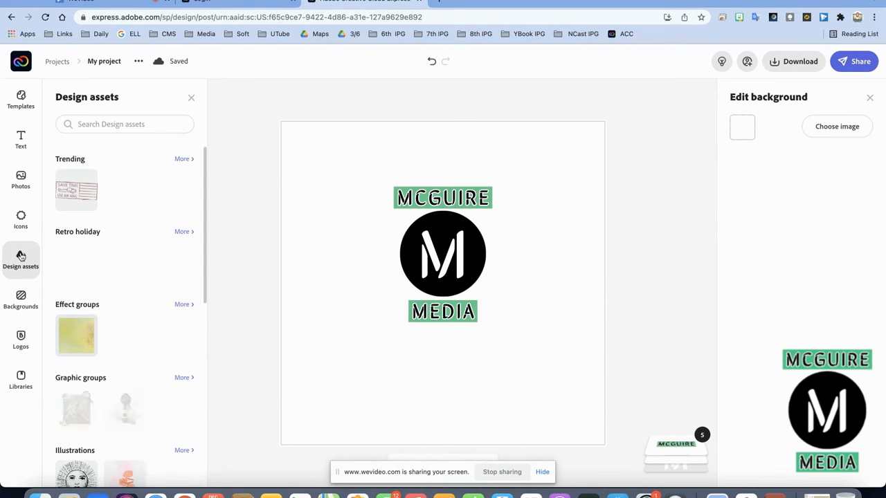
left_click(115, 124)
type("technology")
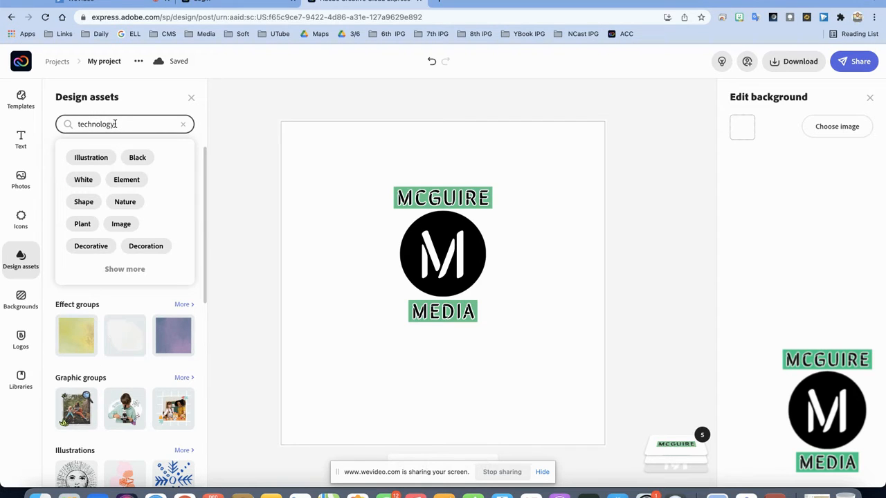
key("Return")
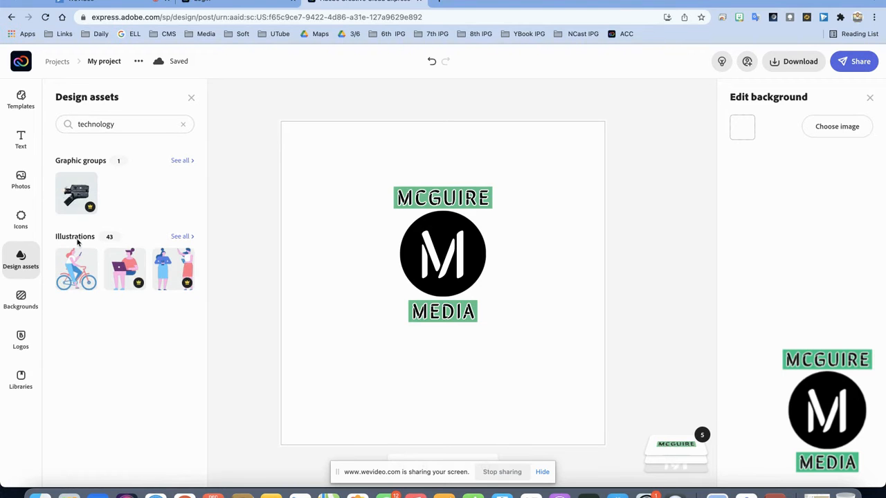
left_click(22, 296)
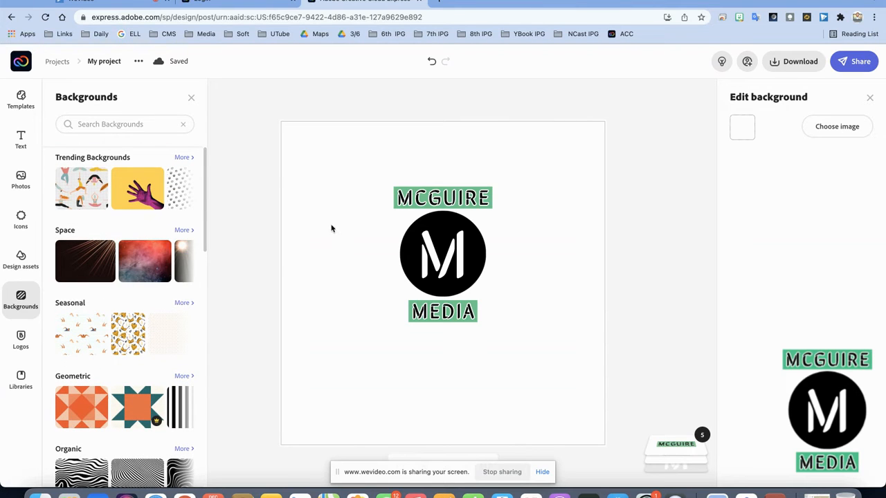
left_click(191, 98)
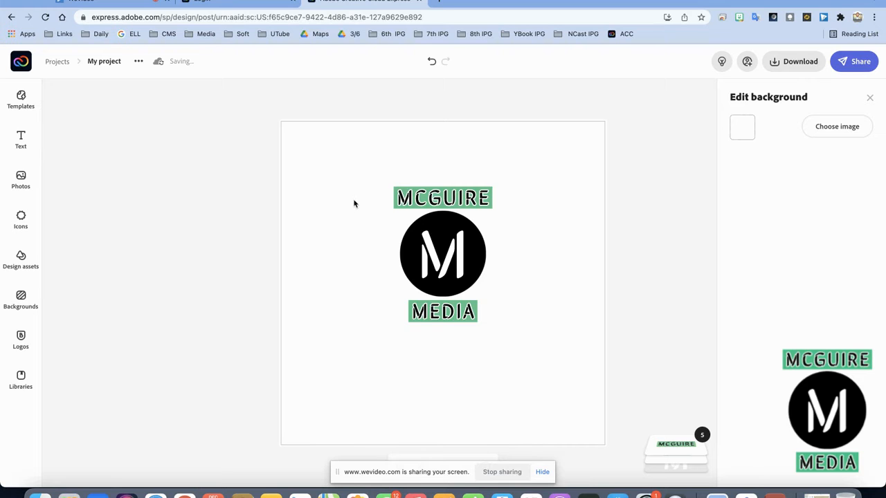
left_click(683, 154)
left_click(722, 61)
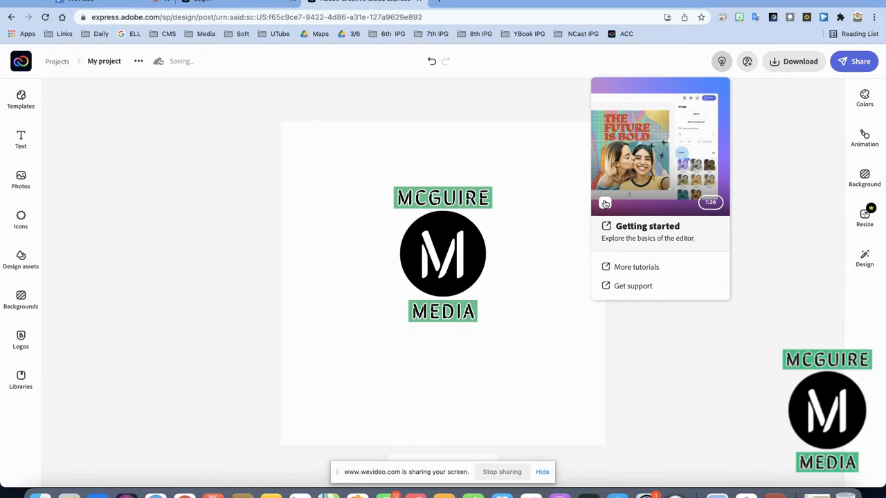
left_click(605, 204)
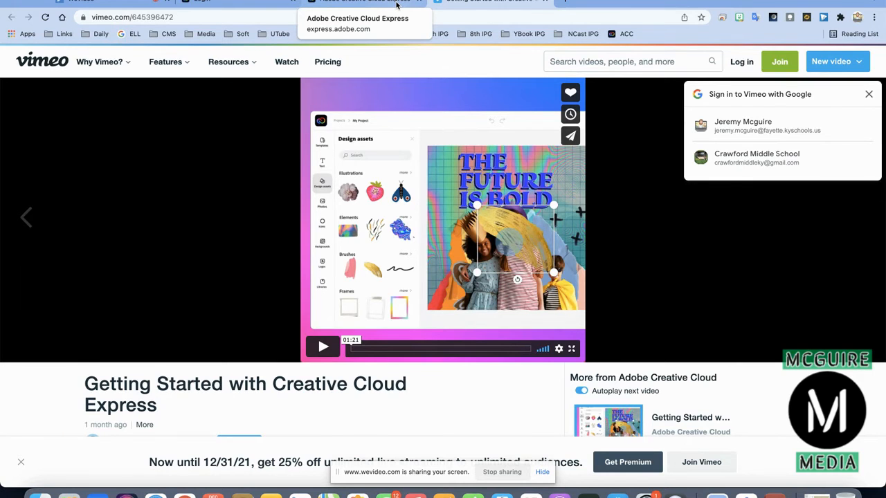
left_click(396, 5)
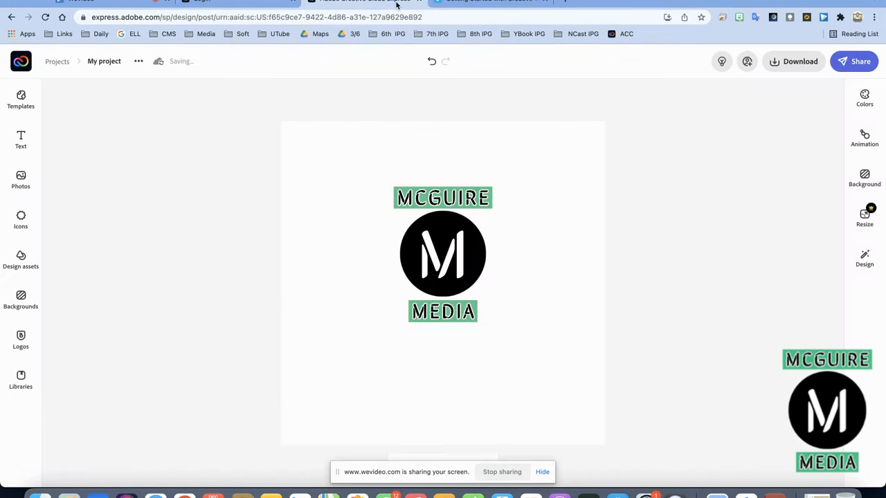
left_click(442, 245)
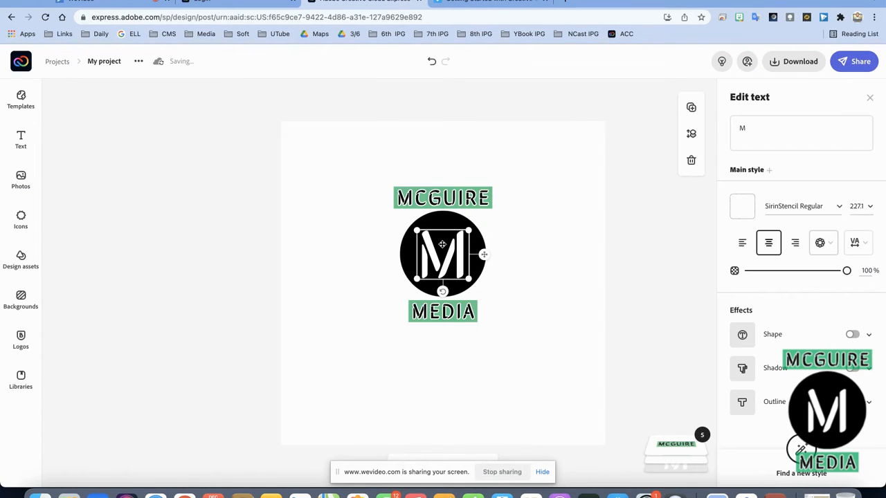
left_click(389, 184)
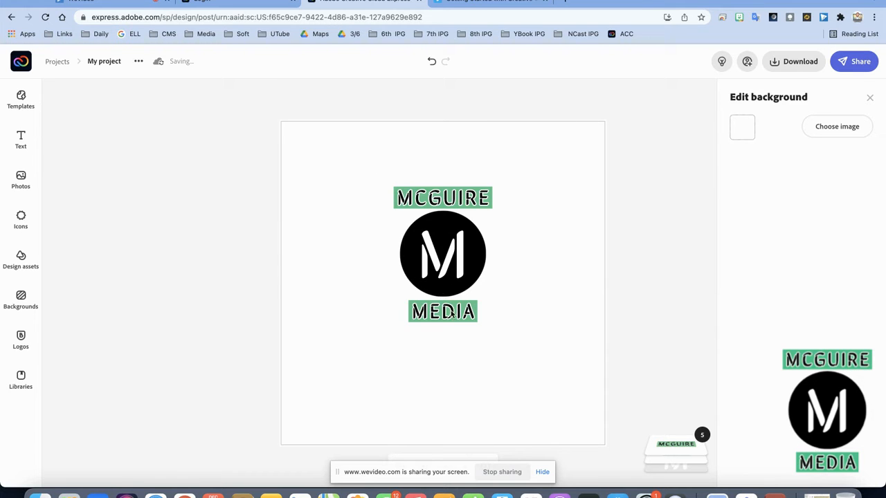
right_click(457, 260)
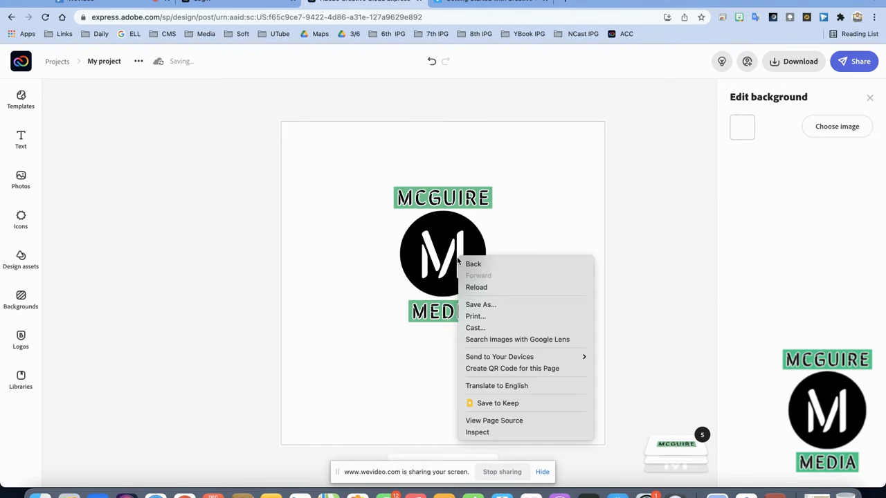
left_click(520, 247)
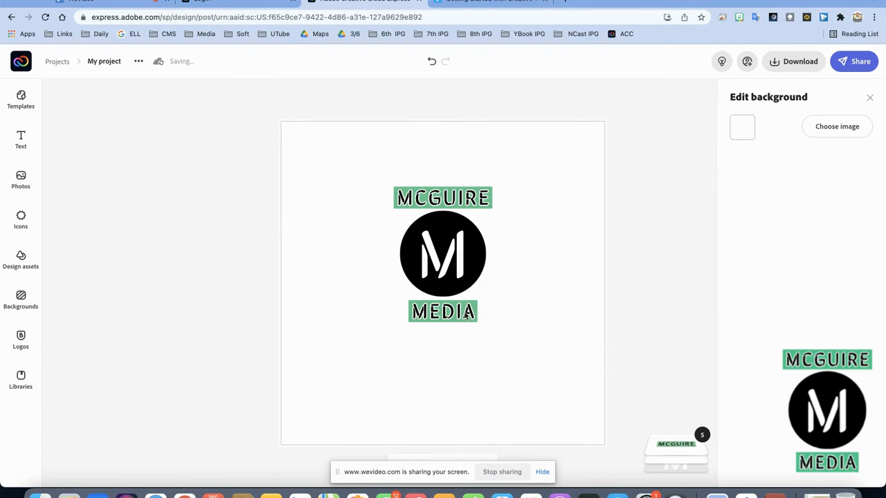
left_click(468, 314)
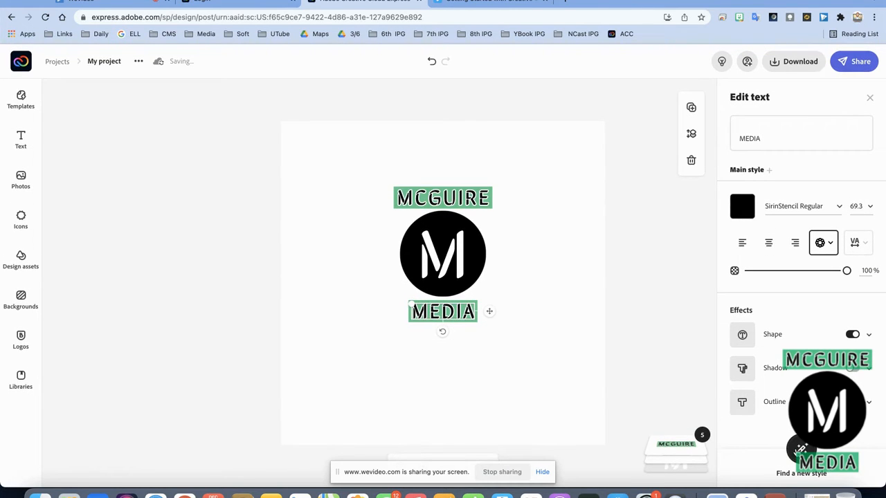
left_click(794, 243)
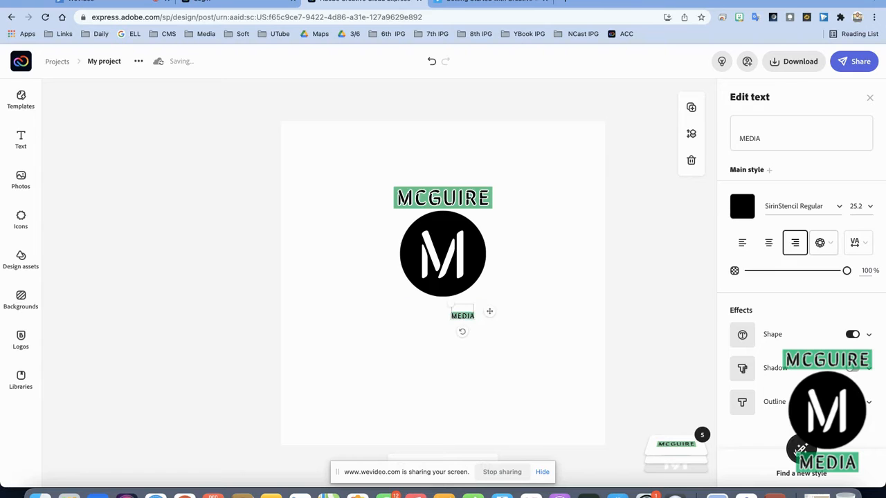
key("super+z")
left_click(515, 378)
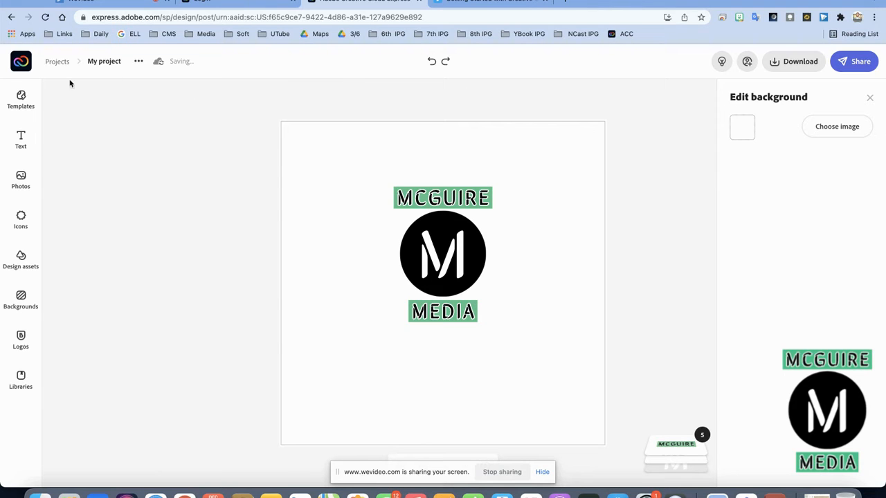
Retitle the project from My project to the owner's full name followed by LOGO.
left_click(105, 61)
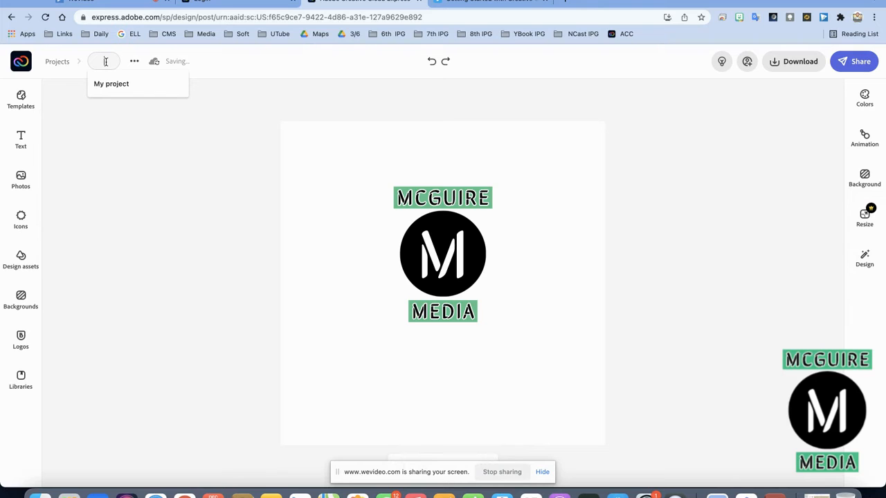
key("BackSpace")
key("BackSpace")
key("BackSpace")
key("BackSpace")
key("BackSpace")
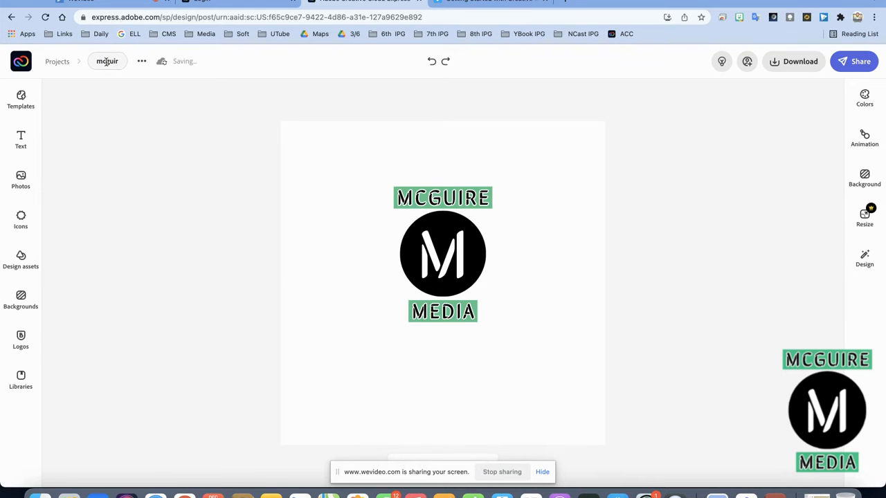
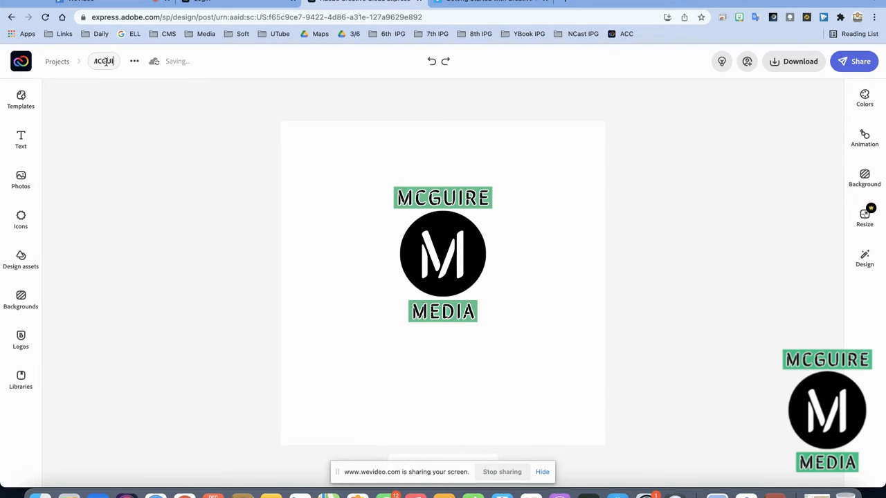
key("BackSpace")
key("BackSpace")
key("BackSpace")
key("BackSpace")
key("BackSpace")
key("BackSpace")
key("BackSpace")
key("BackSpace")
key("BackSpace")
key("BackSpace")
key("BackSpace")
key("BackSpace")
key("BackSpace")
key("BackSpace")
key("BackSpace")
key("BackSpace")
key("BackSpace")
key("BackSpace")
key("BackSpace")
key("BackSpace")
key("BackSpace")
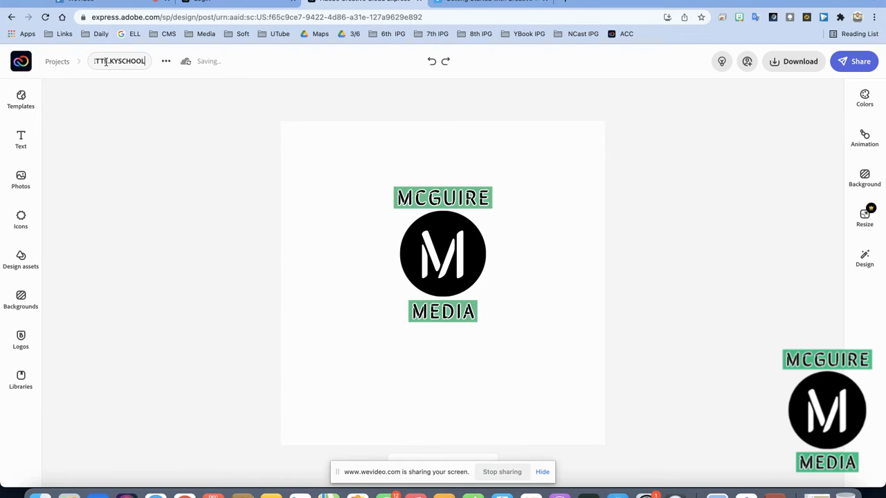
key("BackSpace")
key("BackSpace")
key("BackSpace")
key("BackSpace")
key("BackSpace")
key("BackSpace")
key("BackSpace")
key("BackSpace")
key("BackSpace")
key("BackSpace")
key("BackSpace")
key("BackSpace")
key("BackSpace")
key("BackSpace")
key("BackSpace")
left_click(139, 153)
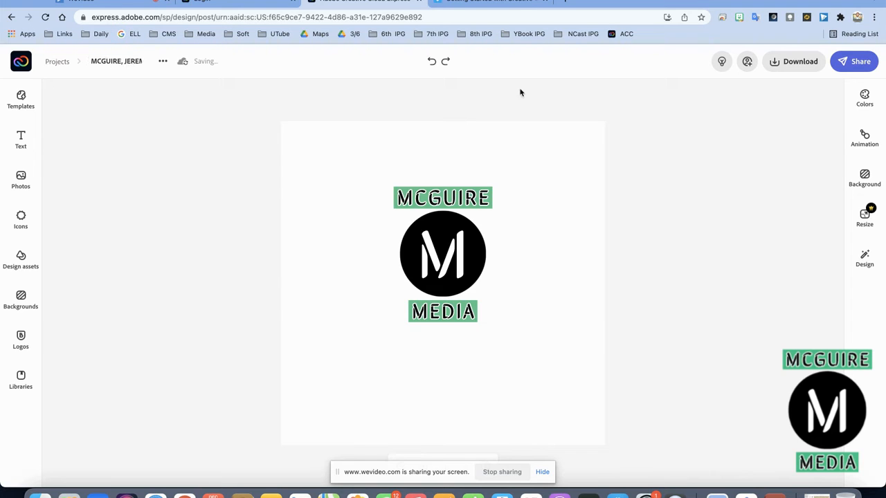
Download the logo as a transparent-background PNG and open the downloaded file.
left_click(799, 63)
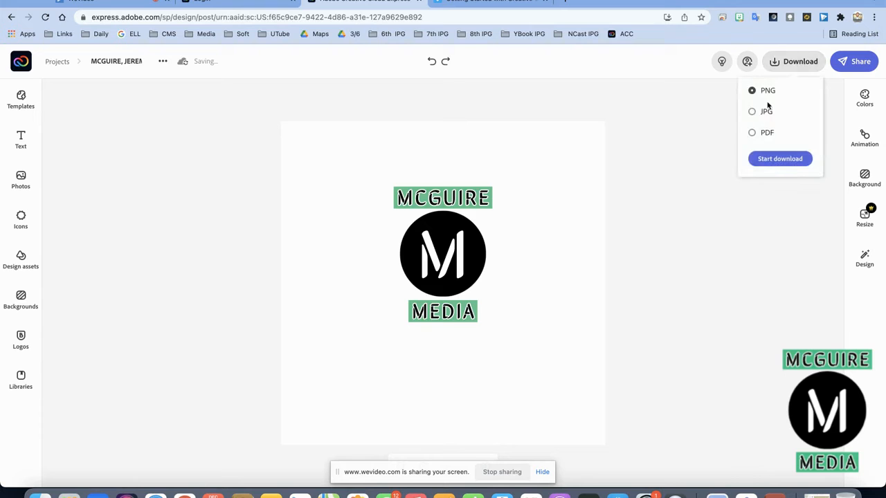
left_click(768, 158)
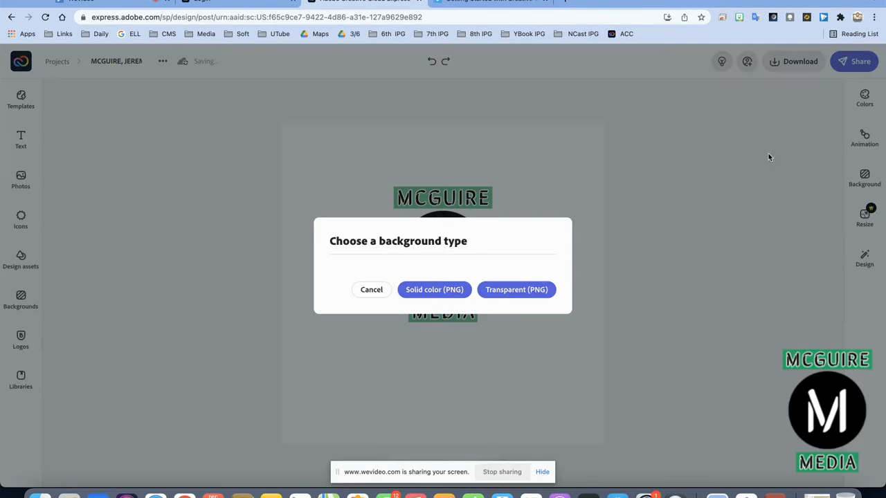
left_click(516, 294)
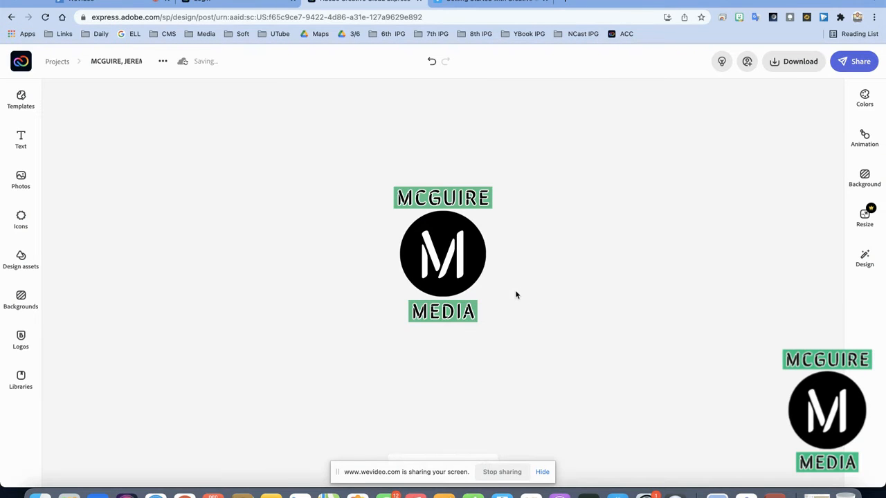
left_click(84, 473)
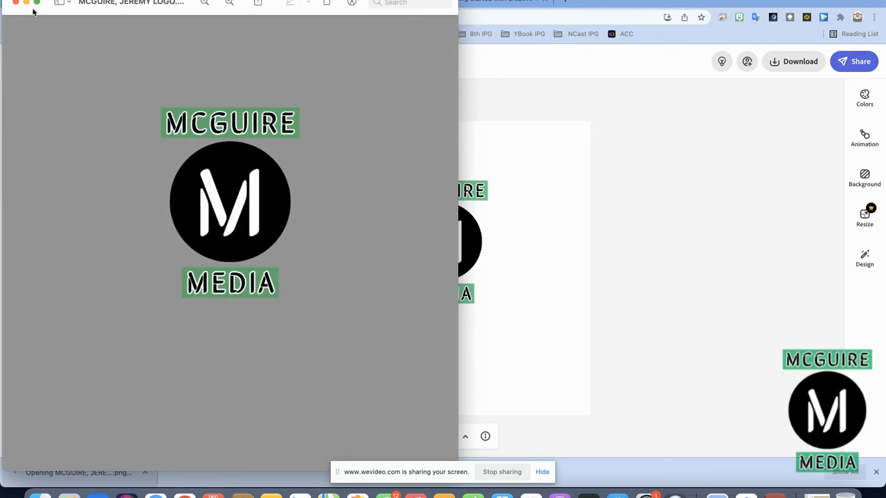
Shrink and reposition the Preview window showing the logo, then open a new Chrome tab.
left_click_drag(33, 2, 150, 105)
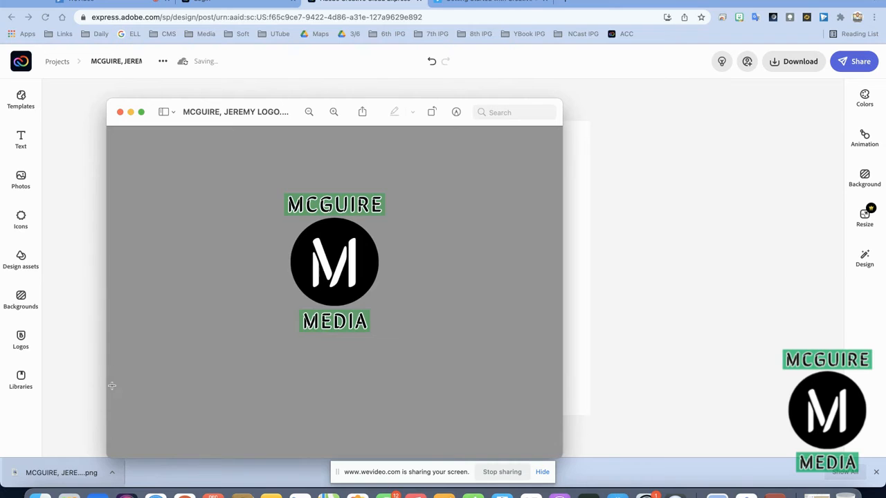
left_click_drag(109, 459, 272, 344)
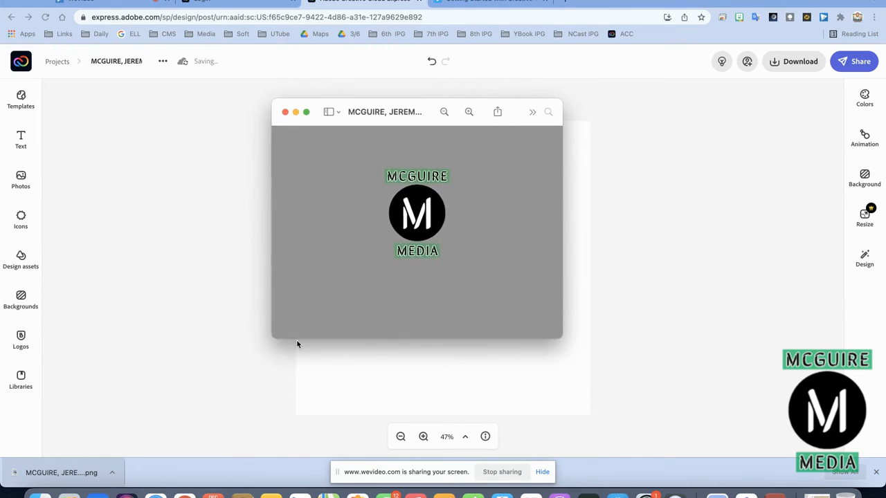
left_click_drag(339, 344, 351, 308)
left_click_drag(313, 108, 247, 148)
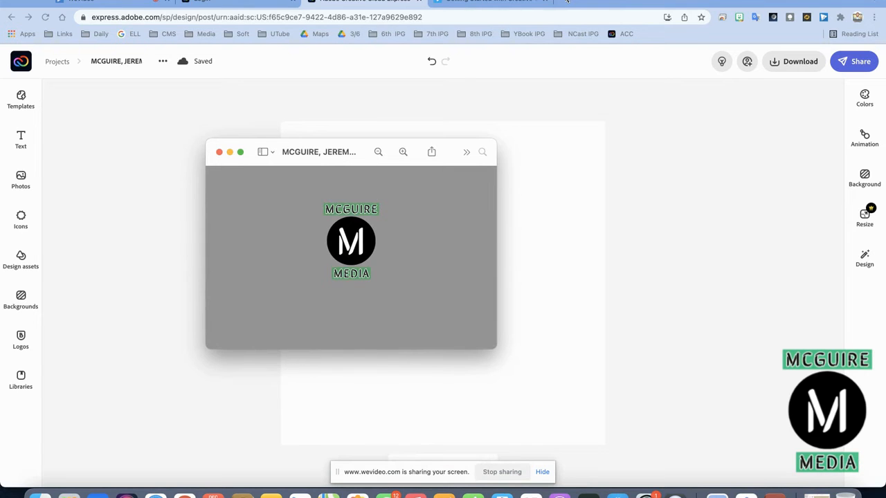
left_click(564, 1)
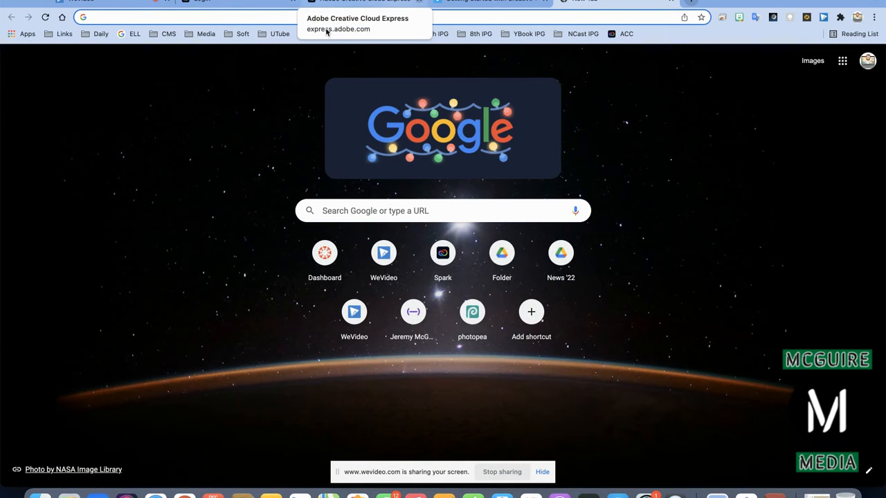
Reach Canvas through the Daily bookmarks and start a new assignment in GRAPHIC ARTS Period 2.
left_click(99, 34)
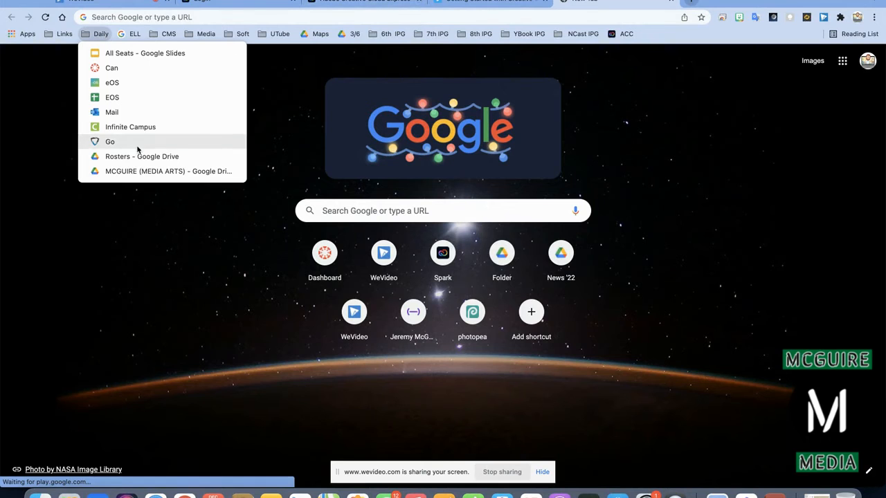
left_click(135, 68)
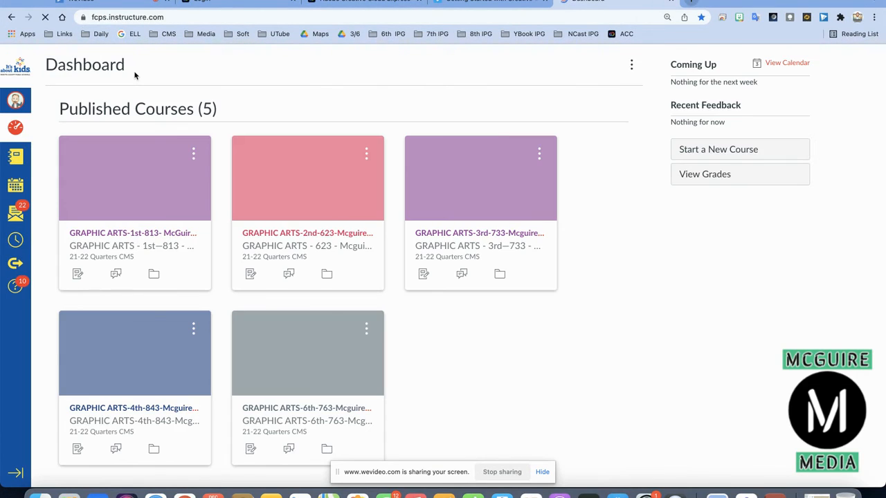
left_click(267, 234)
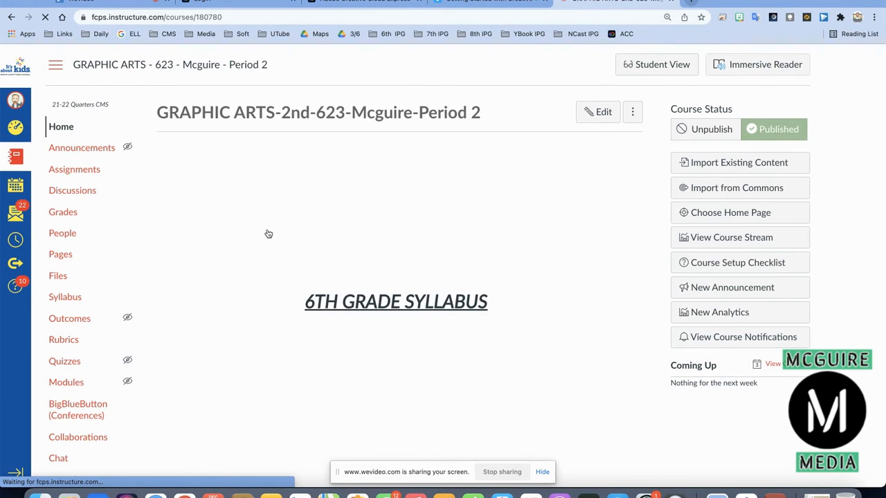
left_click(83, 170)
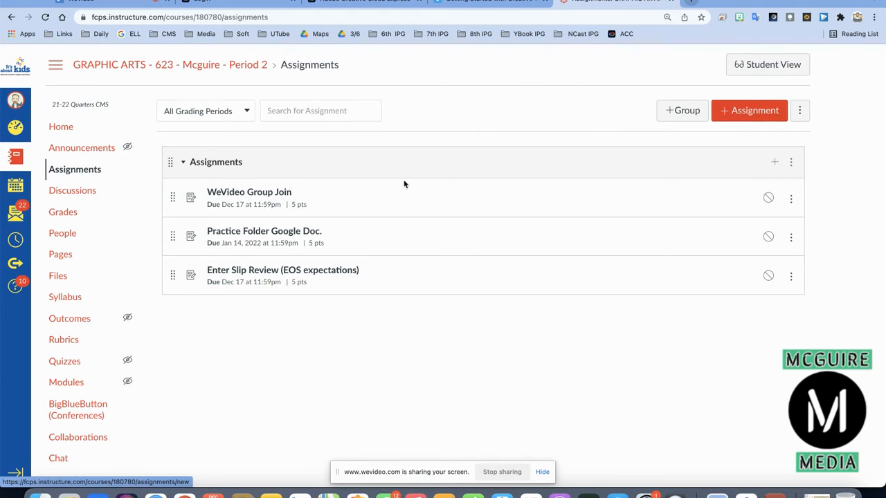
left_click(753, 114)
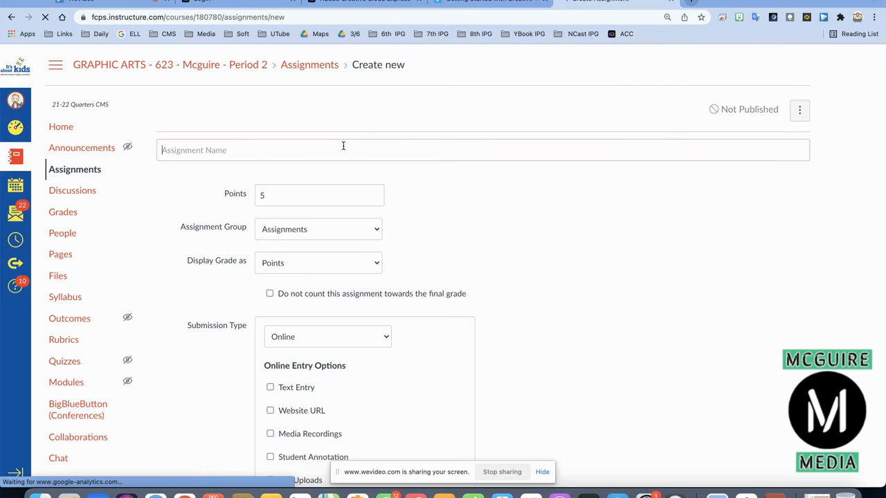
Title the new assignment 'Create You Own Personal Logo'.
left_click(320, 148)
type("CR")
key("BackSpace")
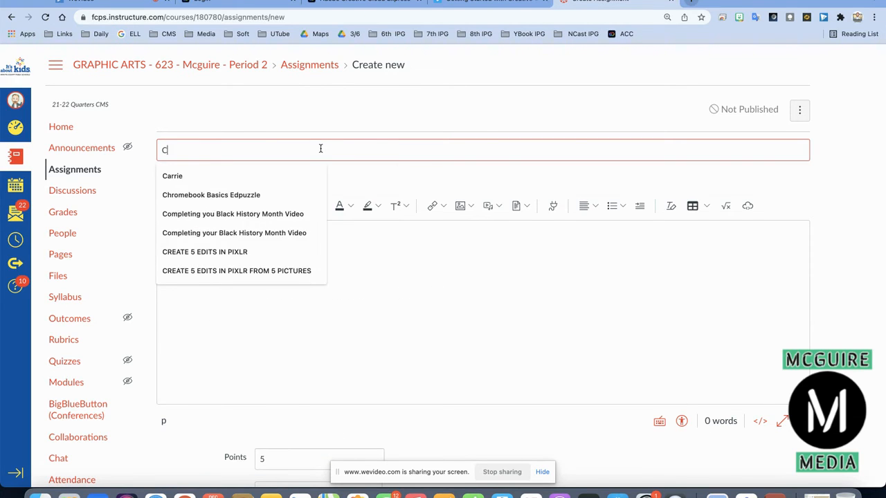
type("reate You Own Personal Logo")
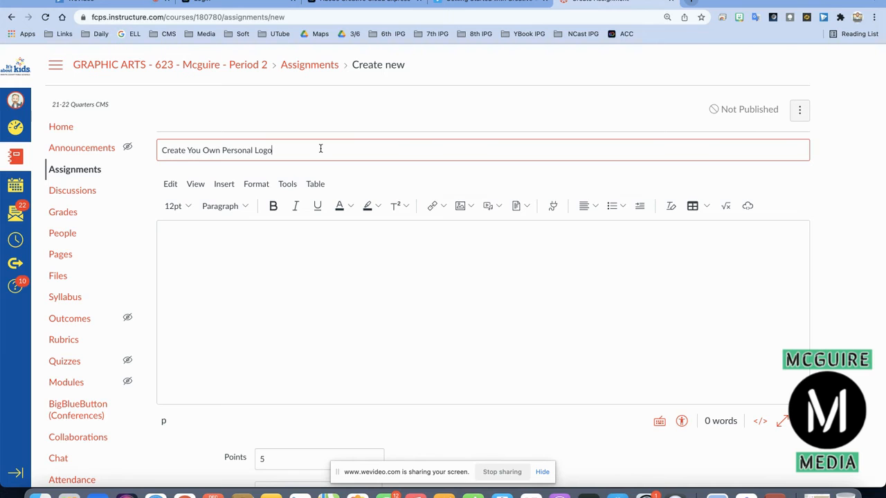
Leave the description empty and set Points to 10.
left_click(287, 240)
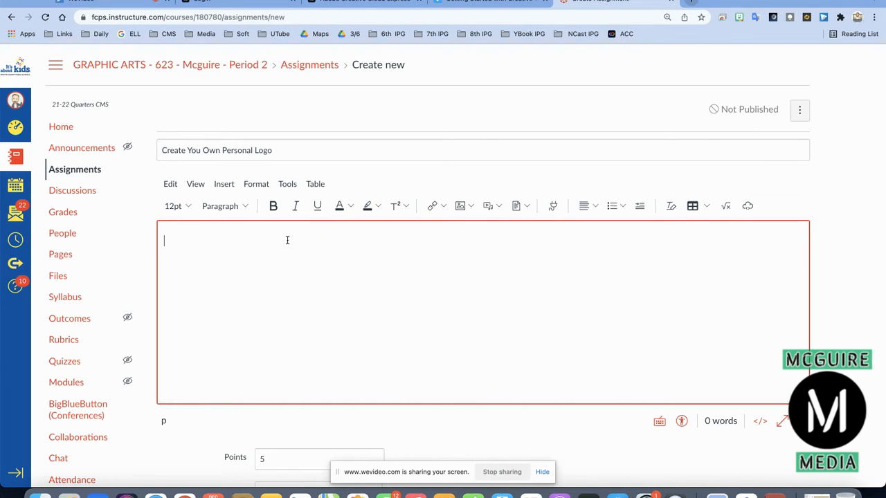
left_click(463, 436)
left_click(273, 456)
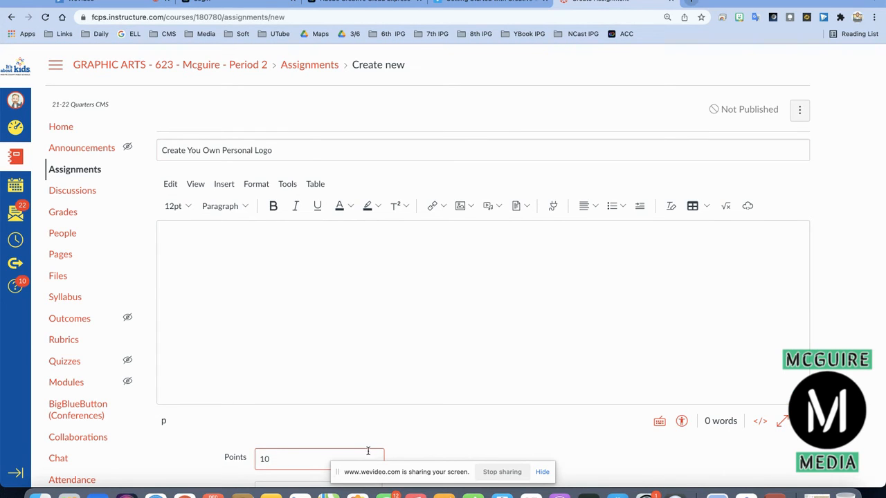
scroll(368, 451, "down", 10)
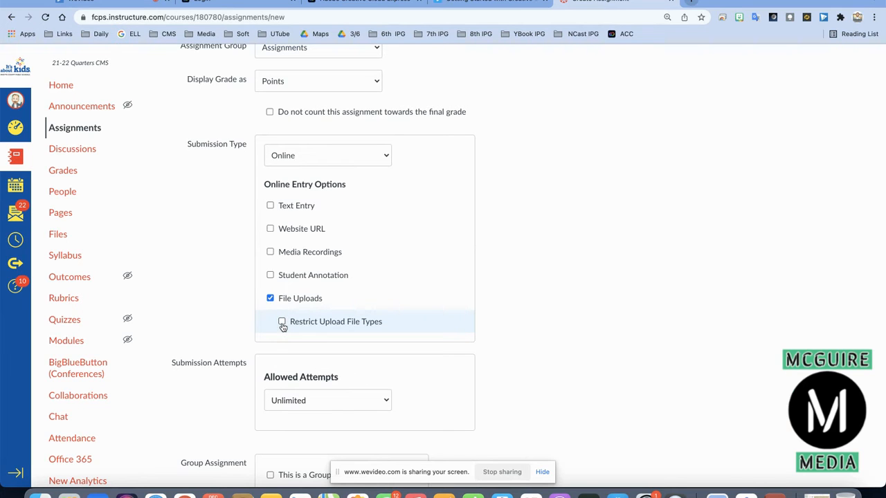
scroll(501, 323, "down", 5)
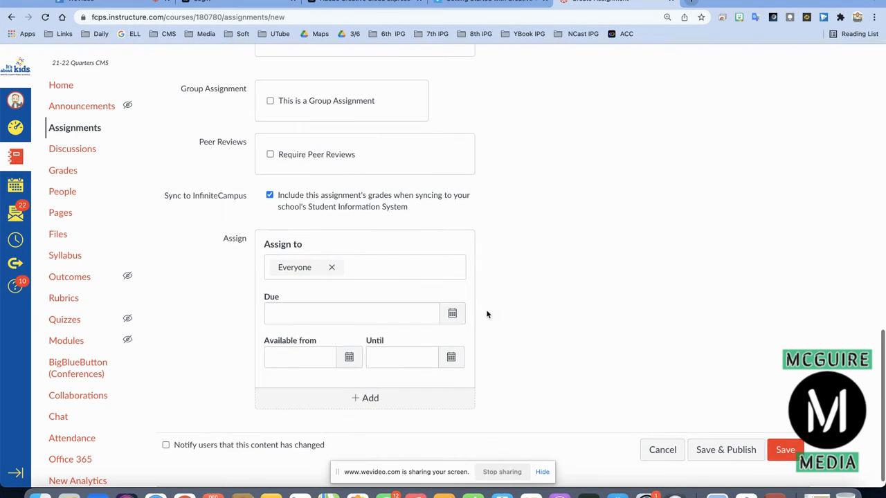
Set the due date to January 14, 2022.
left_click(452, 313)
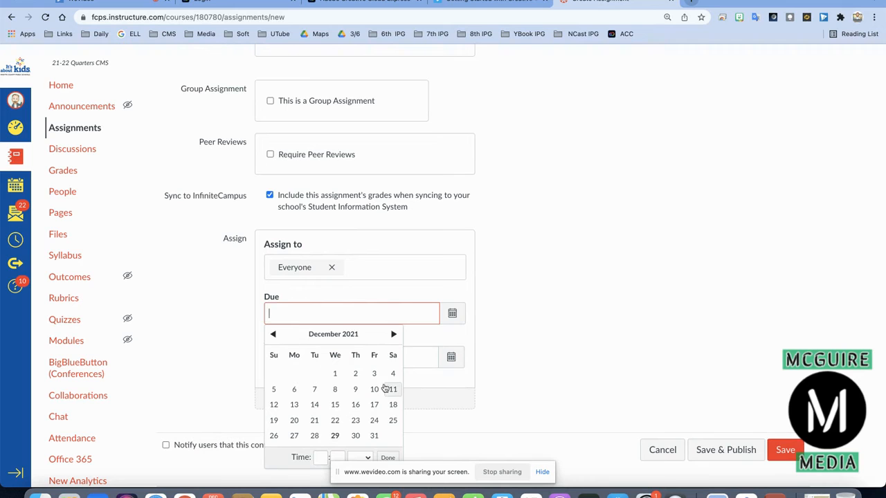
left_click(393, 334)
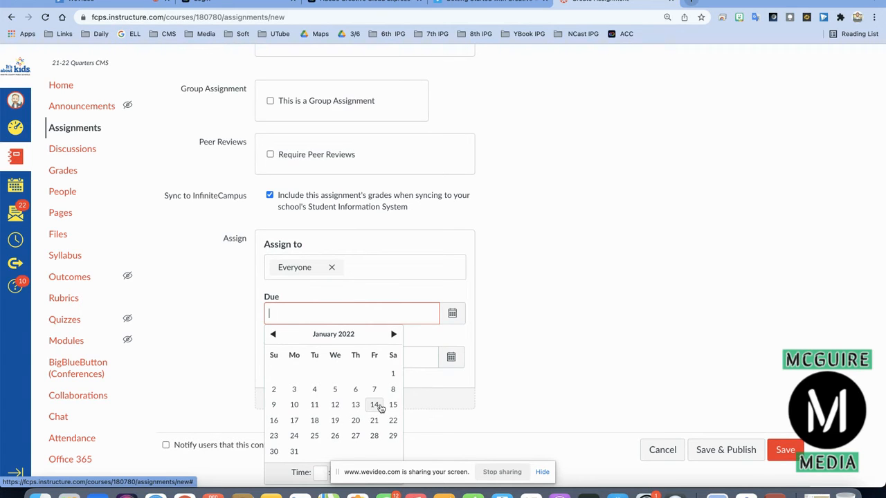
left_click(380, 408)
left_click(566, 372)
scroll(566, 371, "up", 15)
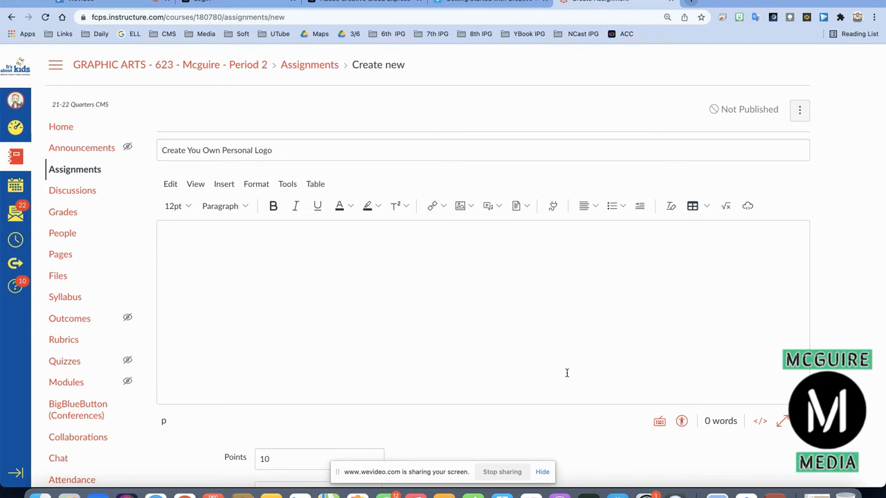
scroll(566, 372, "down", 15)
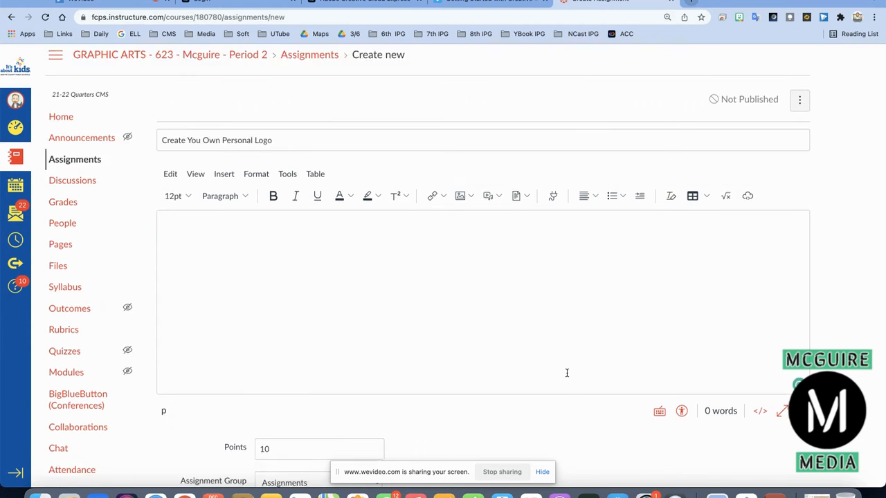
Save the assignment, fix its title to 'Create Your Own Personal Logo', save again and preview as a student.
left_click(782, 436)
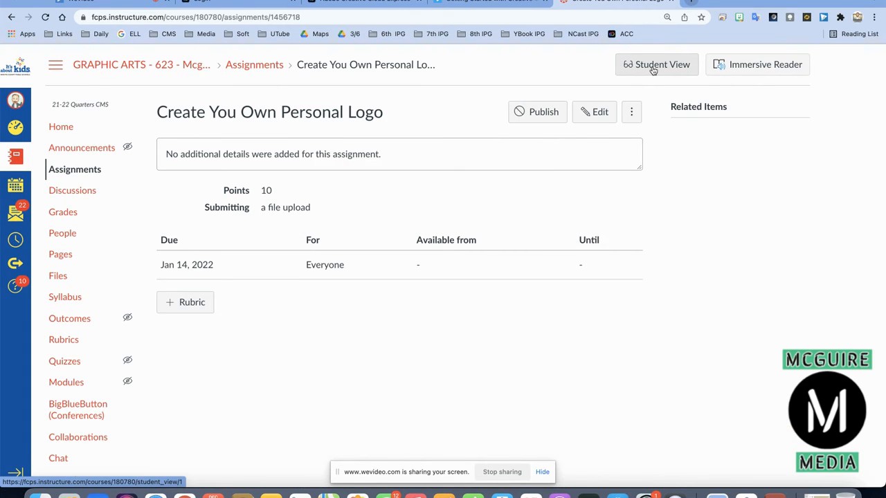
left_click(596, 112)
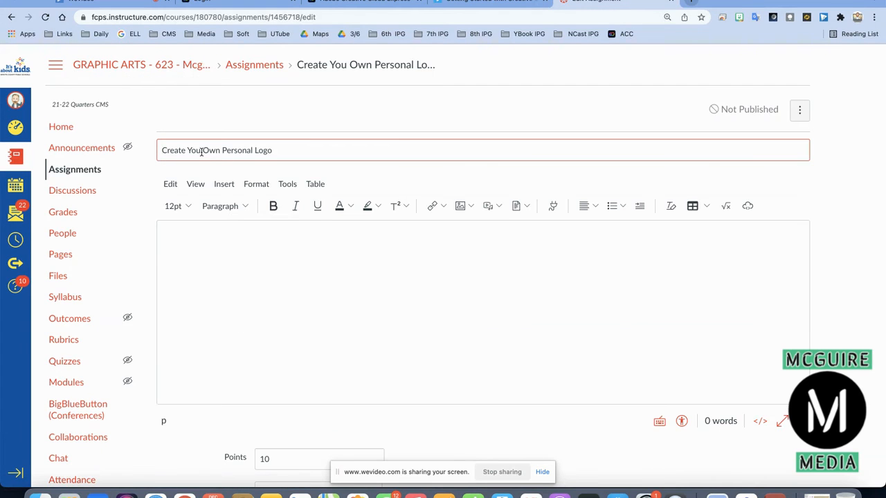
type("r")
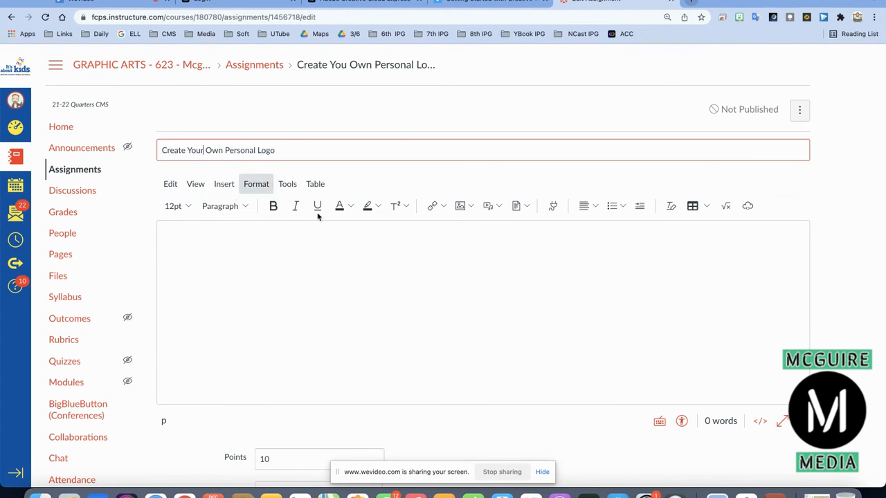
scroll(843, 332, "down", 10)
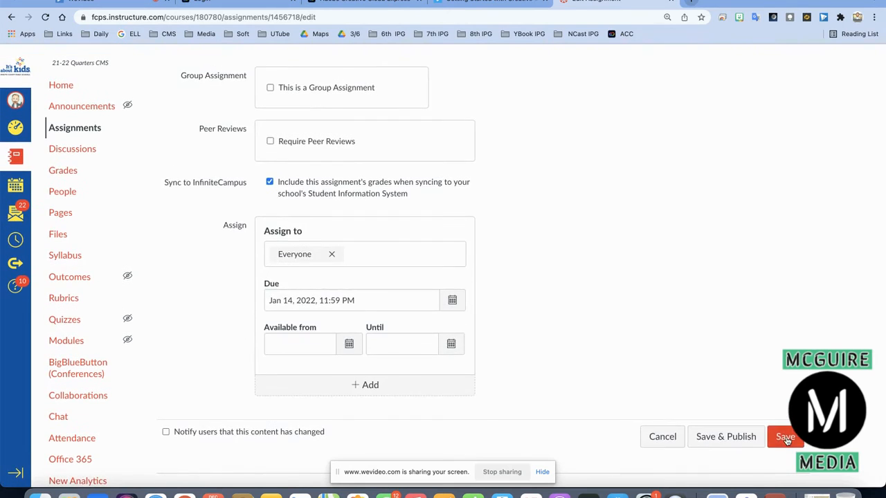
left_click(784, 436)
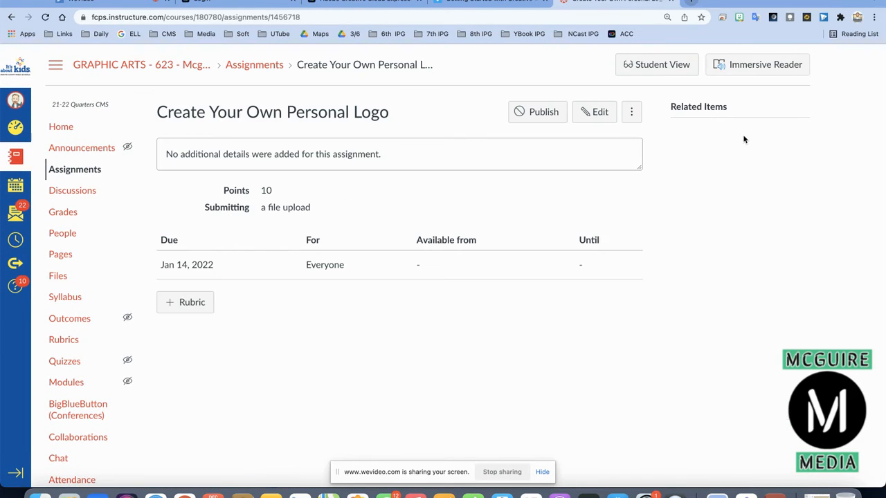
left_click(661, 65)
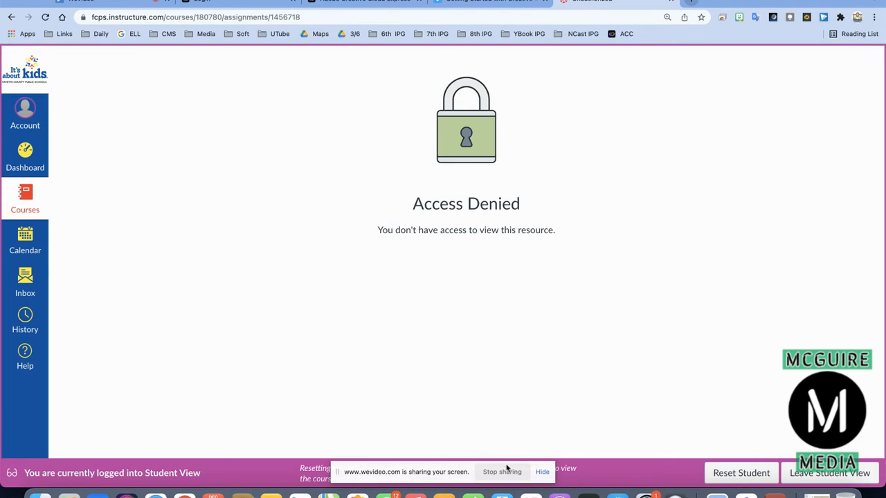
Leave Student View, publish the assignment, and preview it as a student again.
left_click(823, 474)
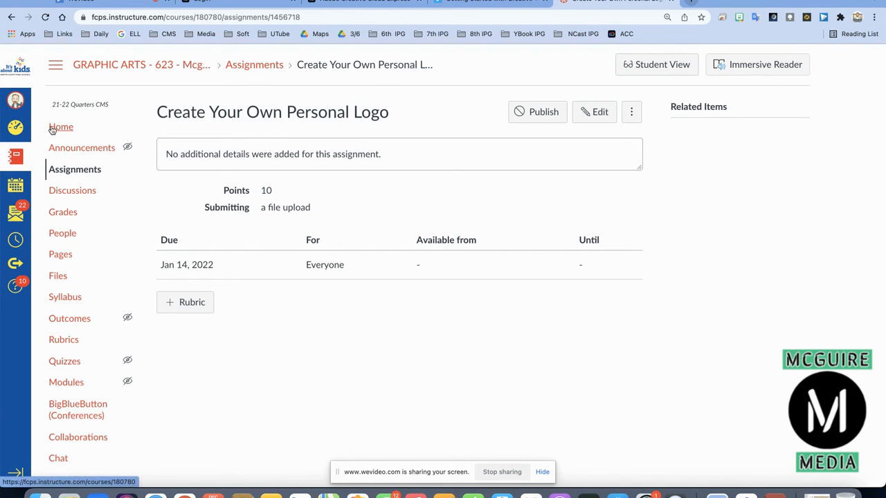
left_click(538, 112)
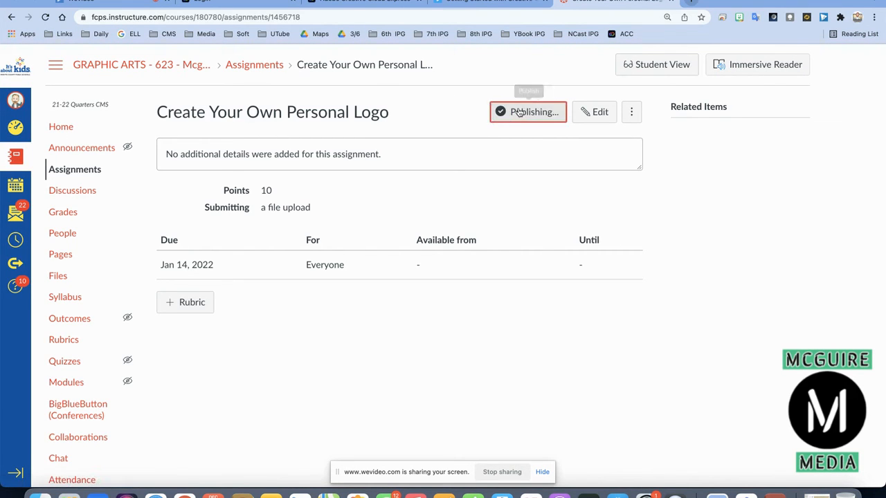
left_click(668, 67)
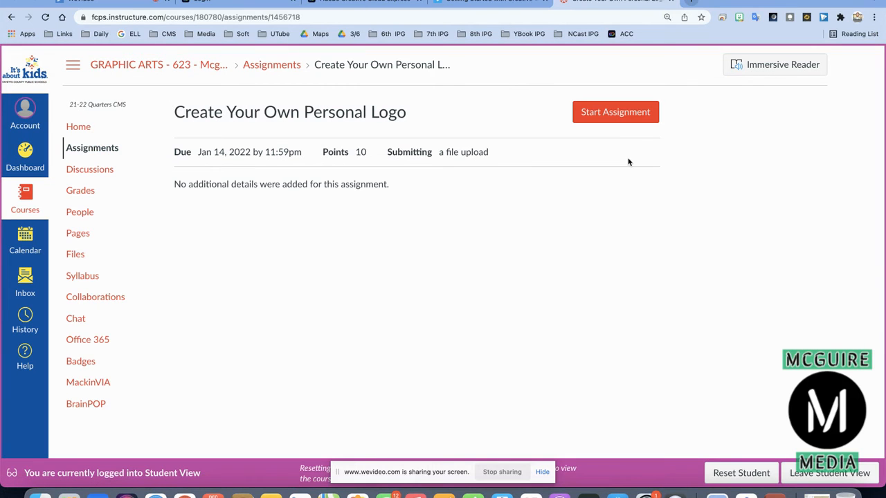
Start a file-upload submission, attach the logo PNG from Downloads, and confirm leaving Student View.
left_click(626, 118)
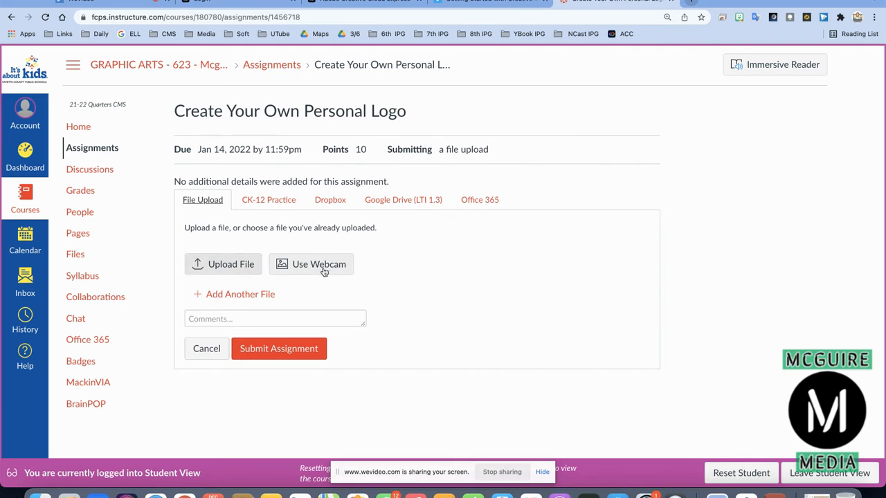
left_click(236, 265)
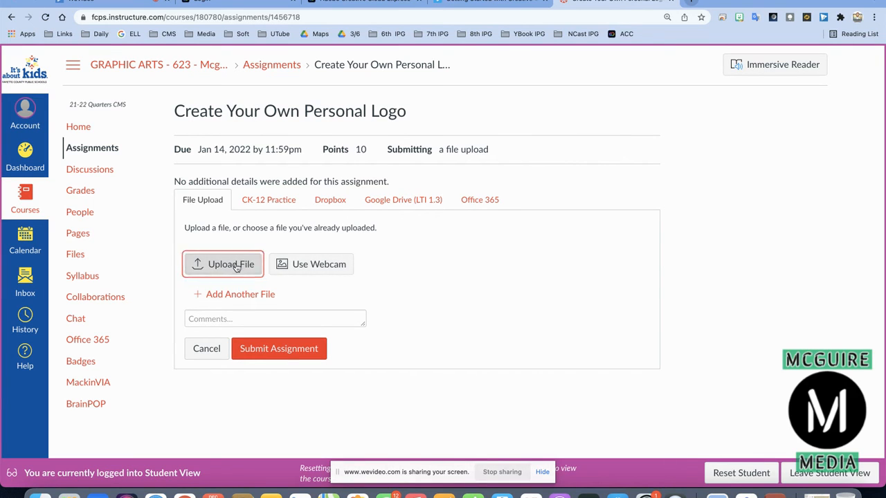
left_click(221, 265)
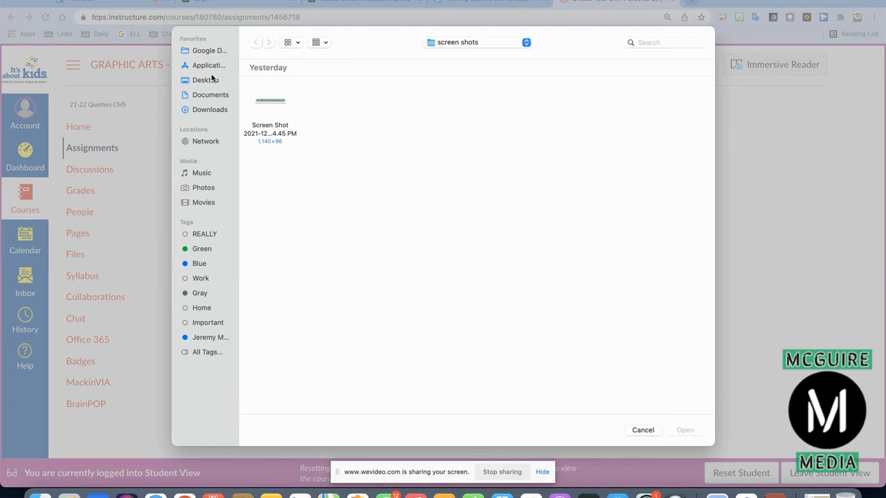
left_click(207, 80)
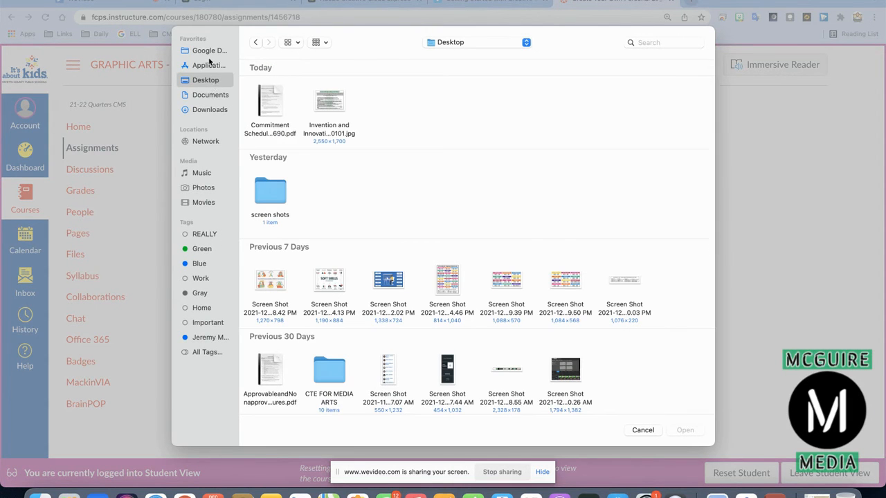
left_click(213, 111)
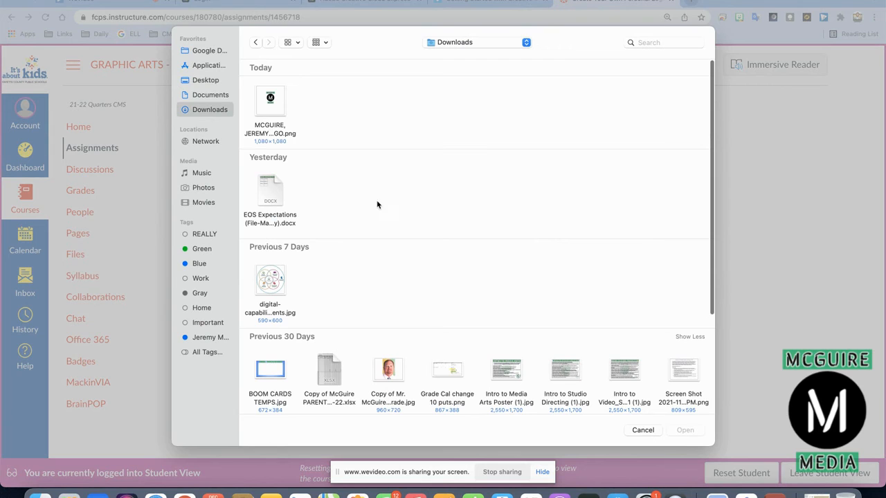
double_click(273, 105)
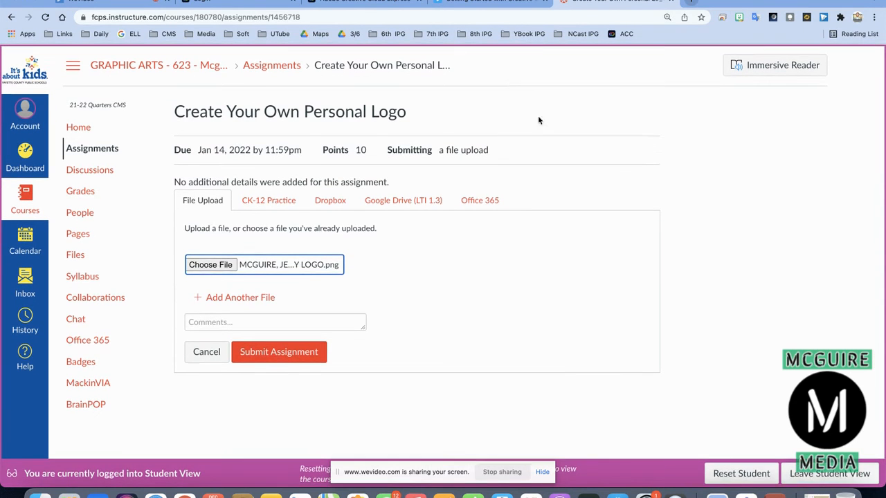
left_click(818, 474)
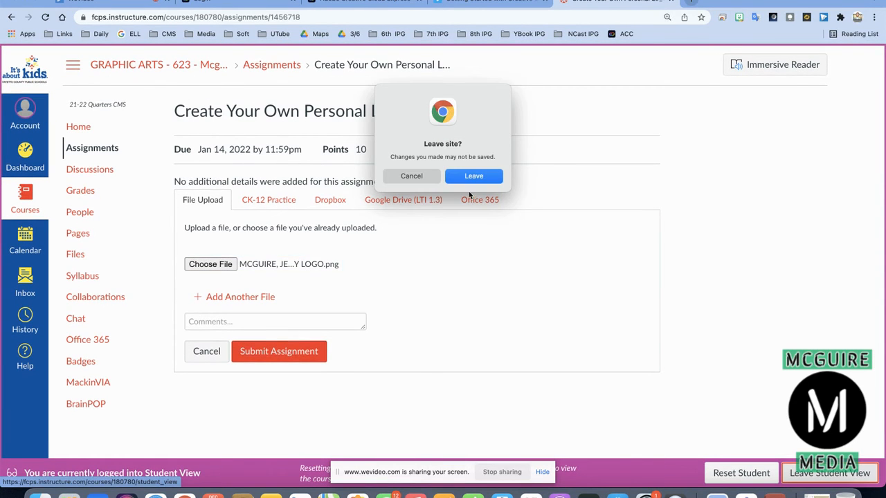
left_click(474, 177)
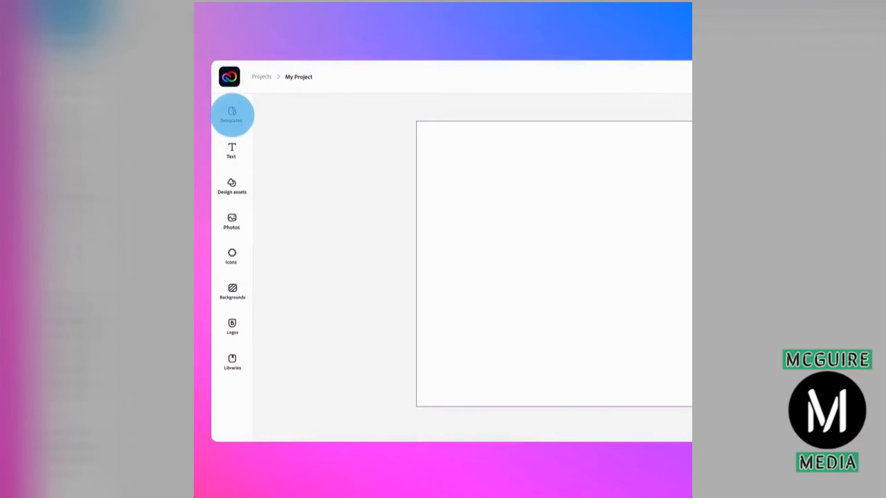
Search templates for 'Rainbow' and apply The Future Is Bold template.
left_click(232, 116)
left_click(291, 137)
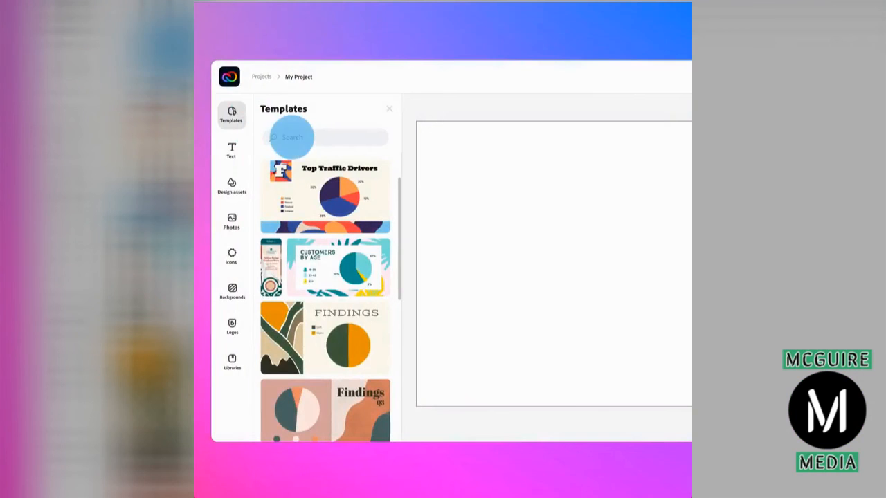
type("Rainbow")
key("Return")
left_click(291, 242)
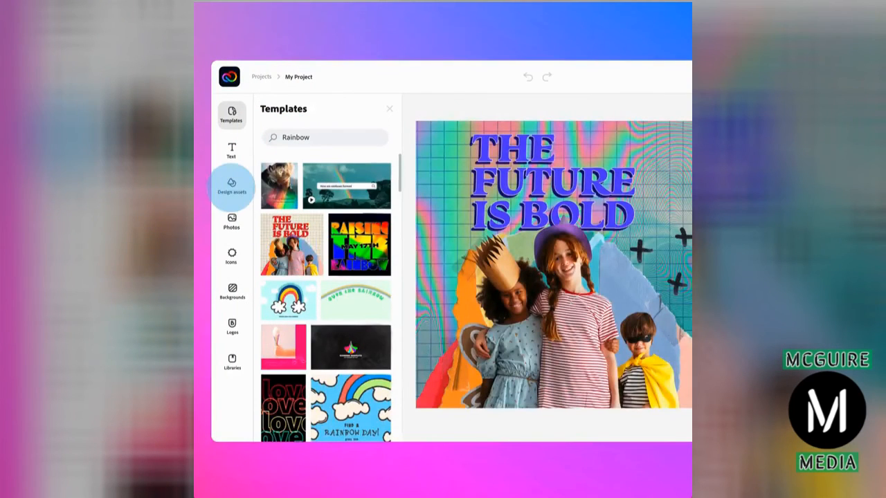
Add a gold brush stroke and move it to the poster's upper-right corner.
left_click(232, 187)
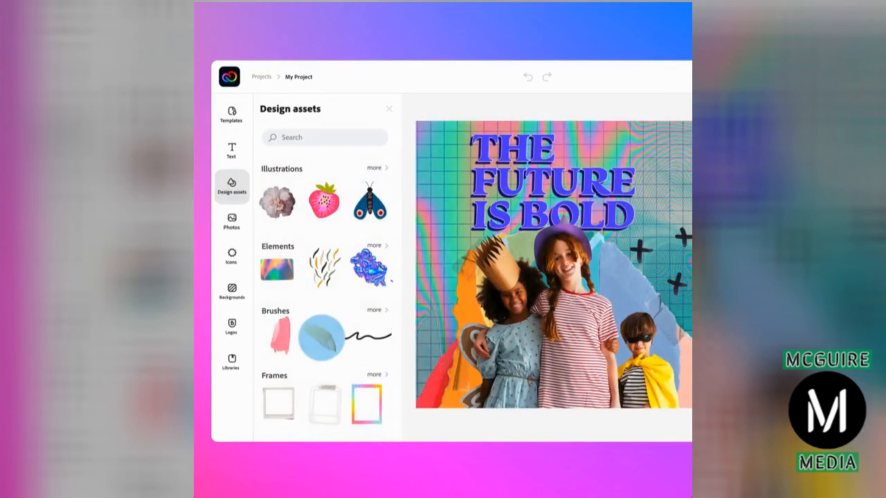
left_click(320, 337)
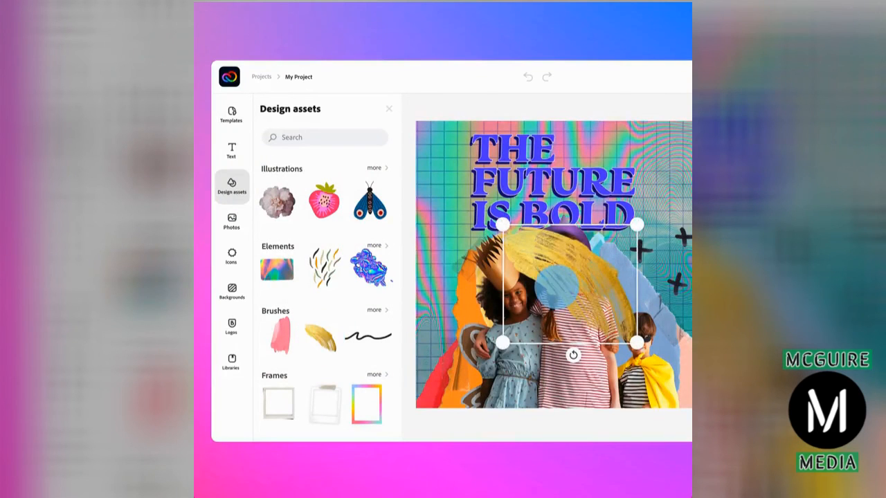
left_click_drag(557, 285, 668, 161)
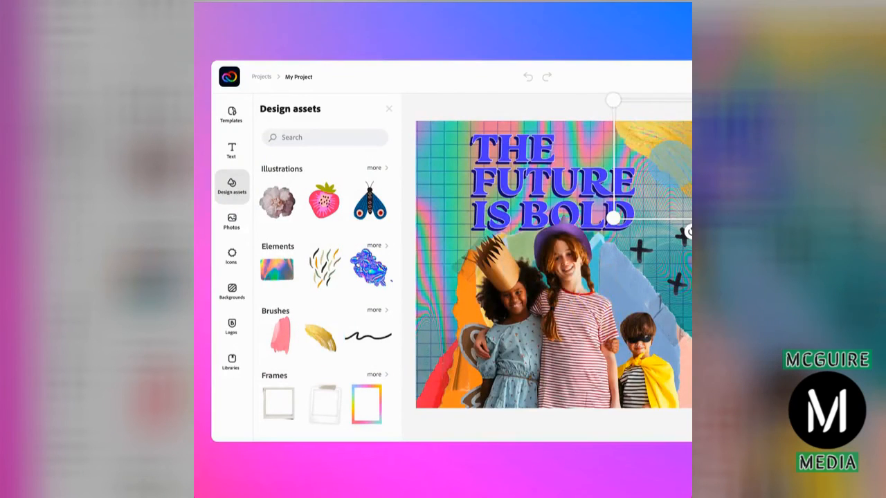
Replace the children photo with an uploaded photo, remove its background, and apply Grayscale.
left_click(562, 337)
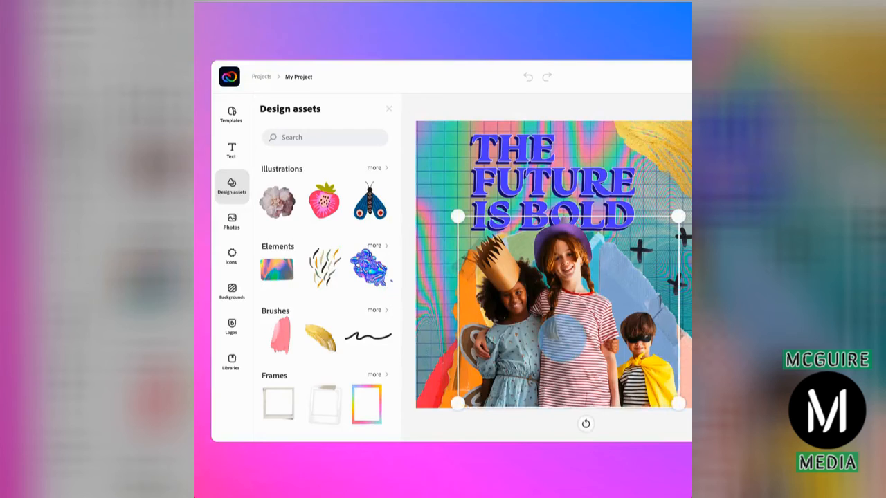
left_click(232, 221)
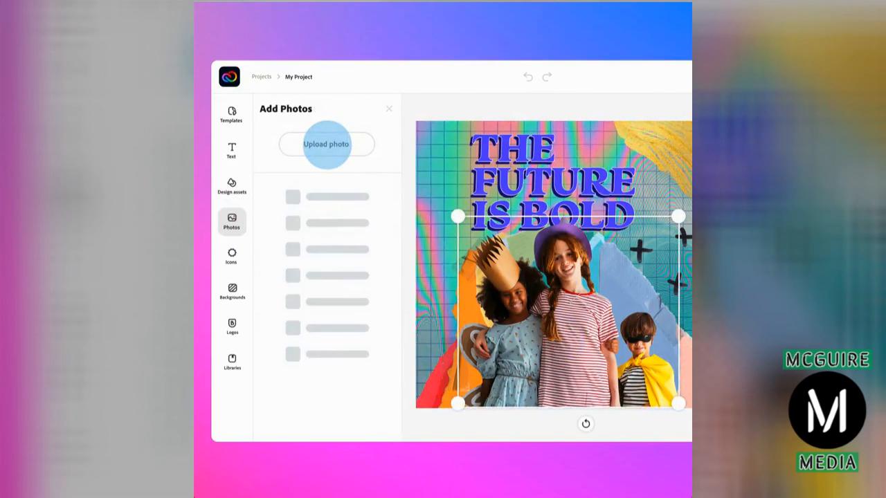
left_click(325, 143)
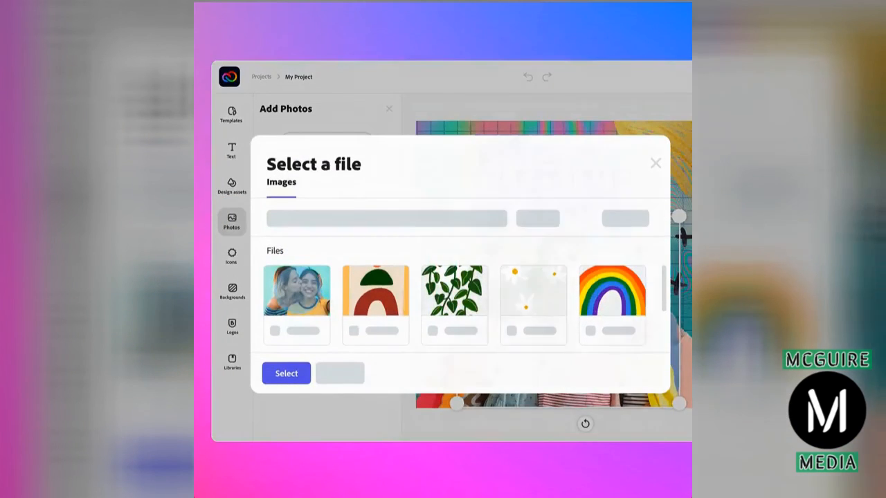
double_click(298, 294)
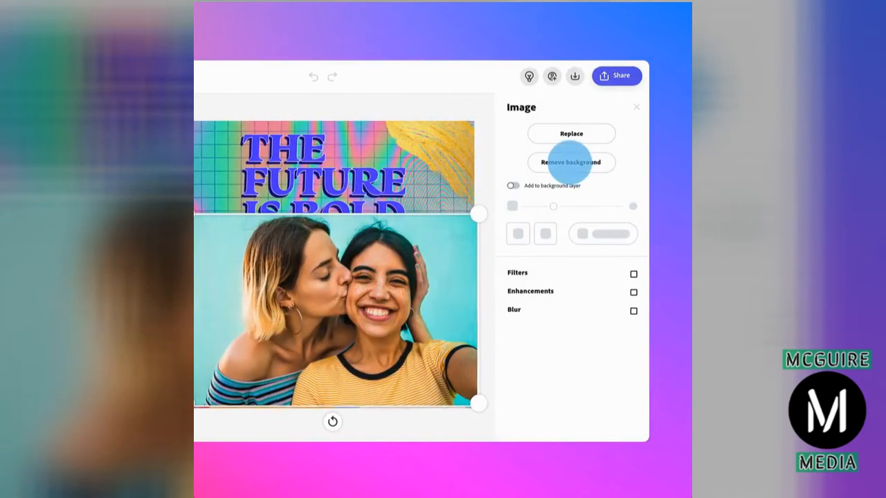
left_click(570, 162)
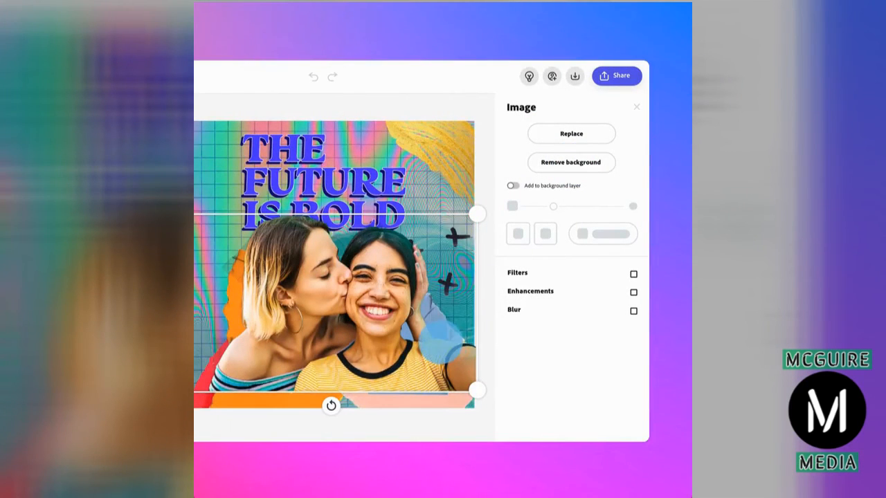
left_click_drag(444, 345, 444, 361)
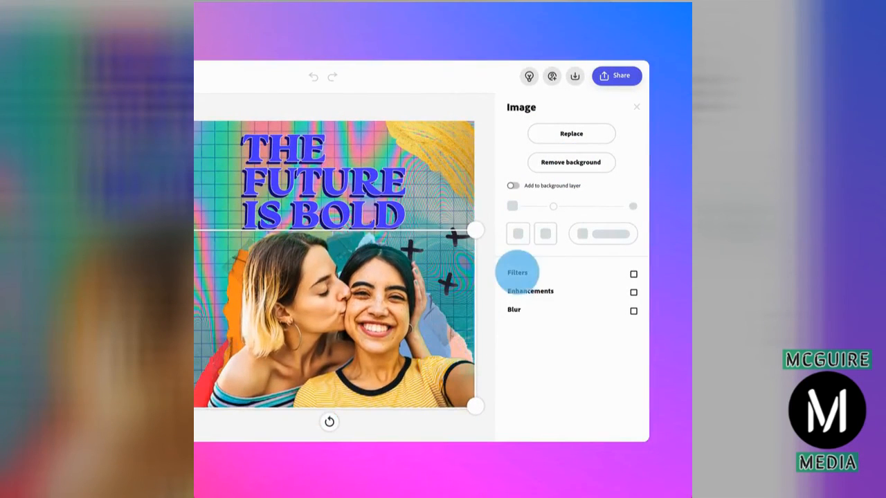
left_click(518, 272)
left_click(571, 315)
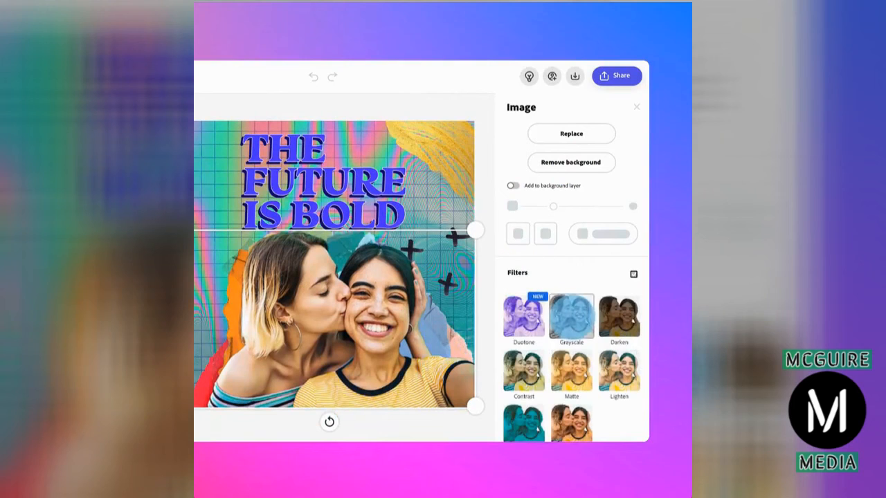
left_click(346, 184)
Change the headline to red 'LOVE IS LOVE' with an outline of width 27.
left_click(519, 204)
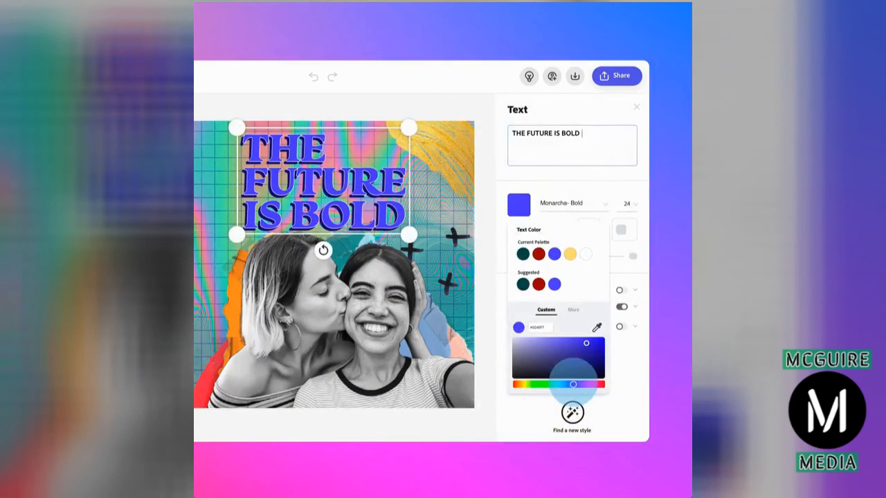
left_click_drag(573, 384, 515, 385)
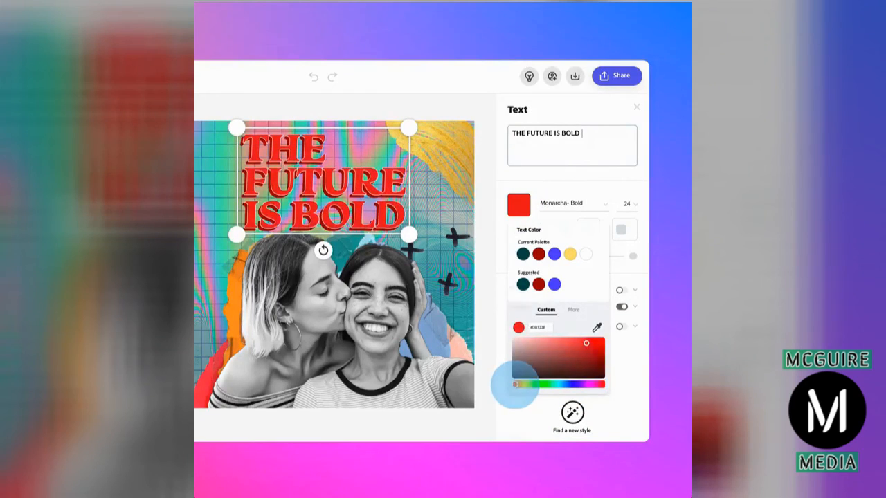
key("BackSpace")
key("BackSpace")
key("BackSpace")
key("BackSpace")
key("BackSpace")
key("BackSpace")
key("BackSpace")
key("BackSpace")
key("BackSpace")
key("BackSpace")
key("BackSpace")
key("BackSpace")
key("BackSpace")
key("BackSpace")
key("BackSpace")
key("BackSpace")
key("BackSpace")
key("BackSpace")
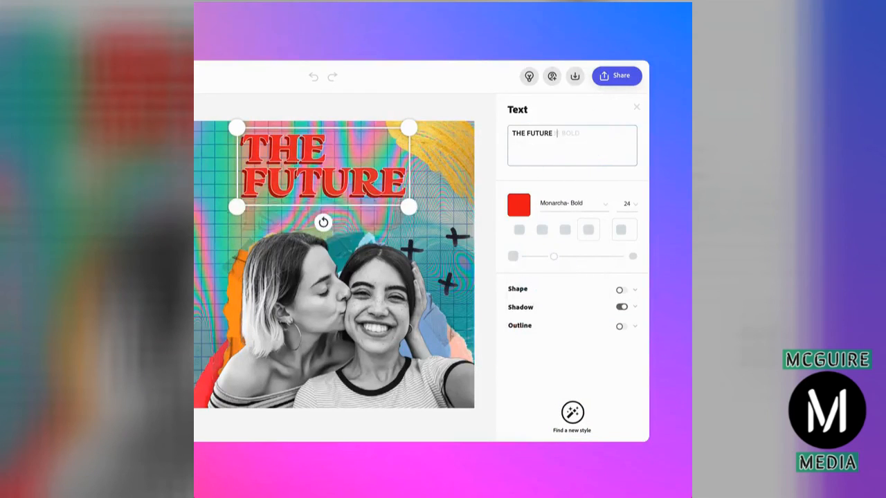
type("LOVE IS LOVE")
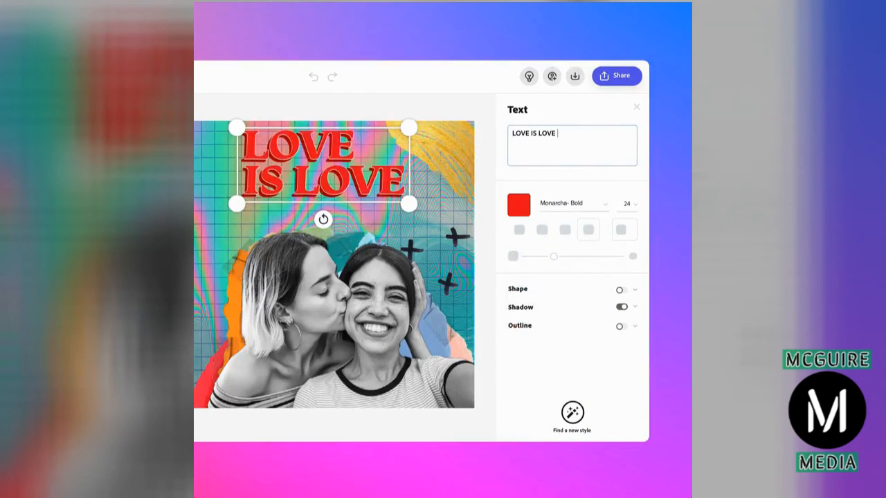
left_click(530, 325)
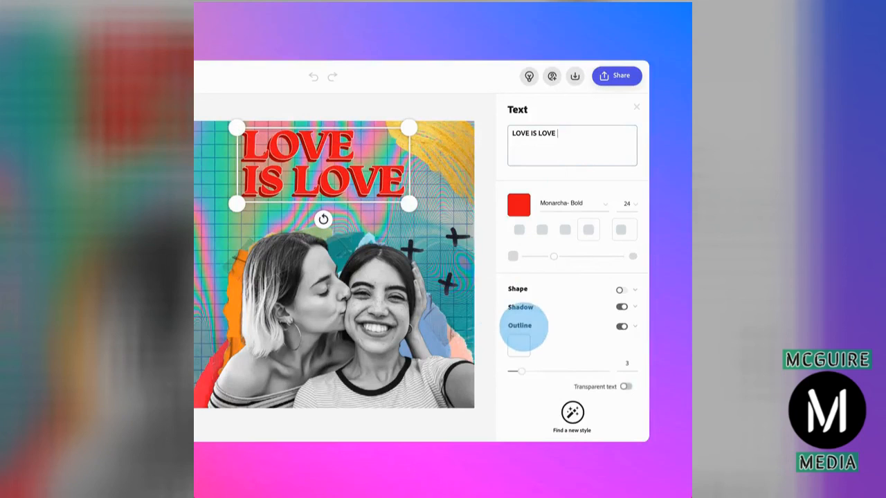
left_click_drag(523, 372, 540, 371)
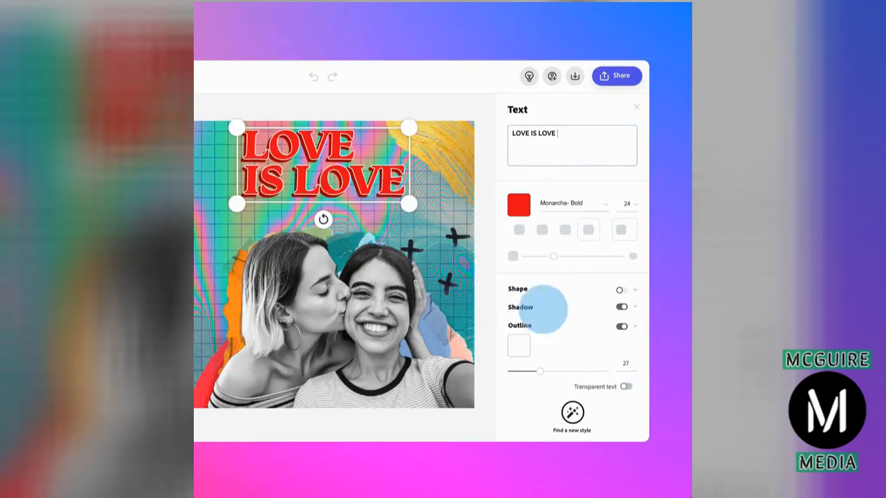
Invite a collaborator by e-mail to edit the project.
left_click(551, 76)
left_click(402, 188)
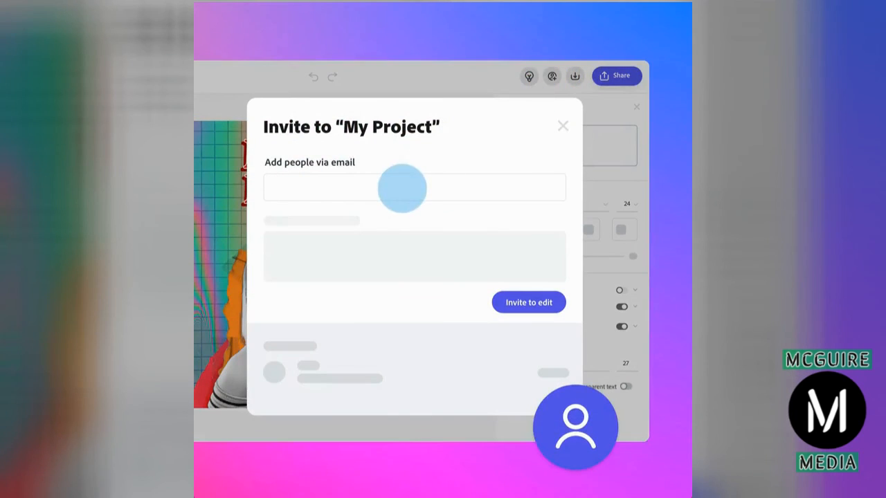
left_click(529, 302)
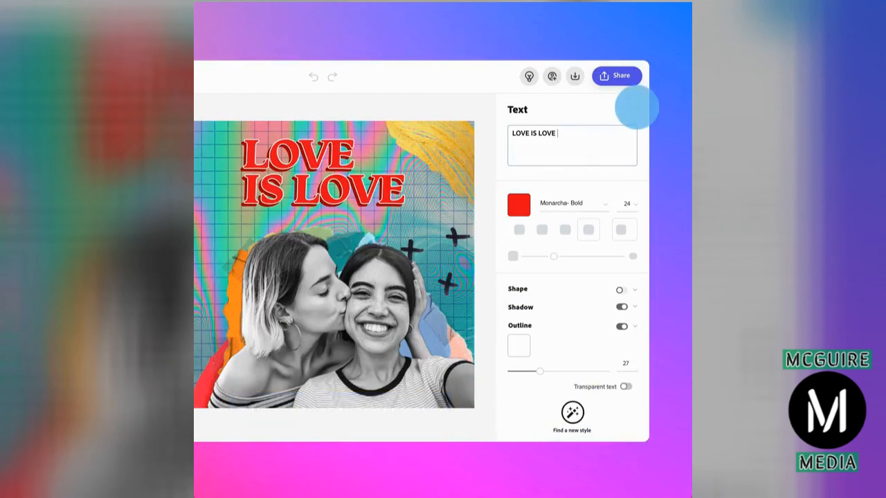
Apply the Color Shuffle animation to the headline text.
left_click(635, 106)
left_click(628, 148)
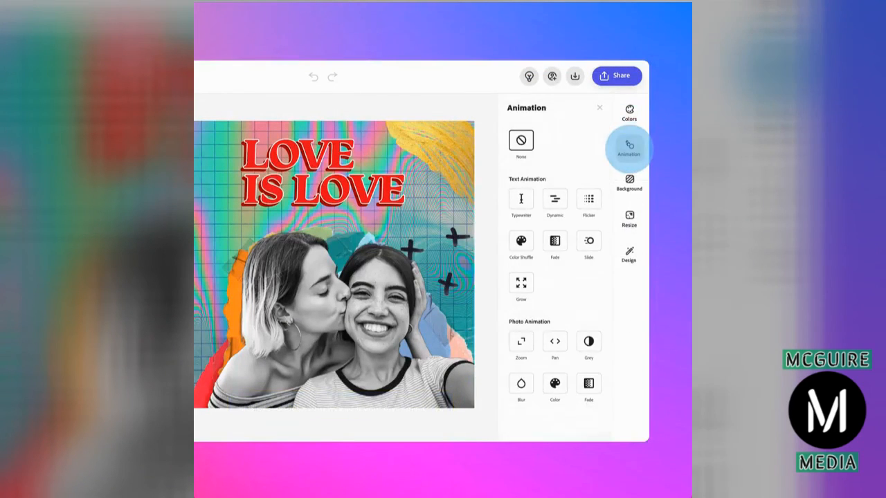
left_click(520, 241)
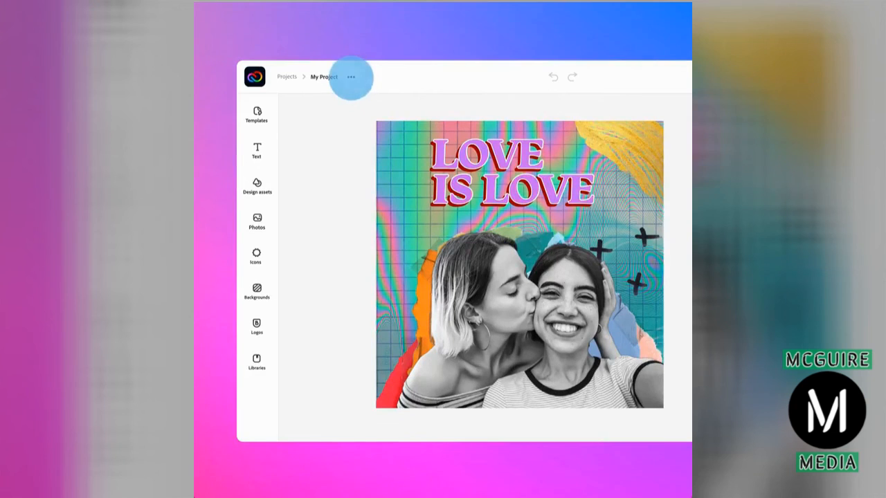
Duplicate the project as 'Greatest Work' and resize it to Instagram Portrait.
left_click(350, 77)
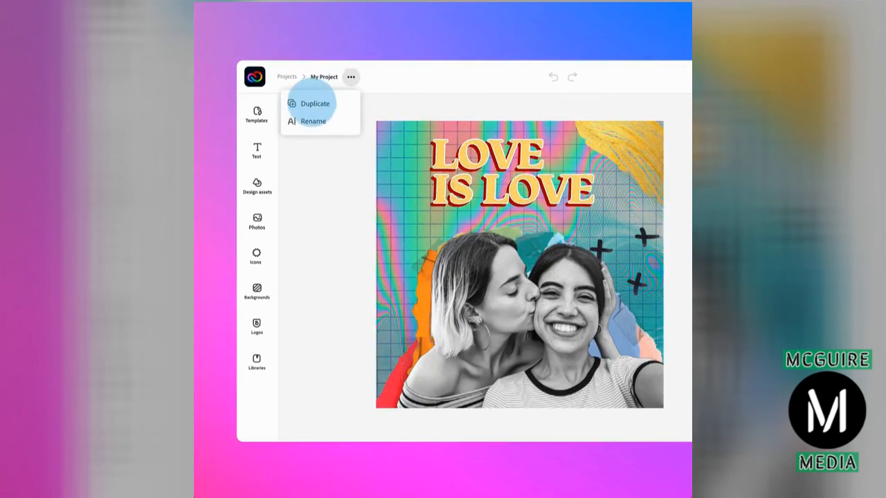
left_click(309, 103)
left_click(572, 227)
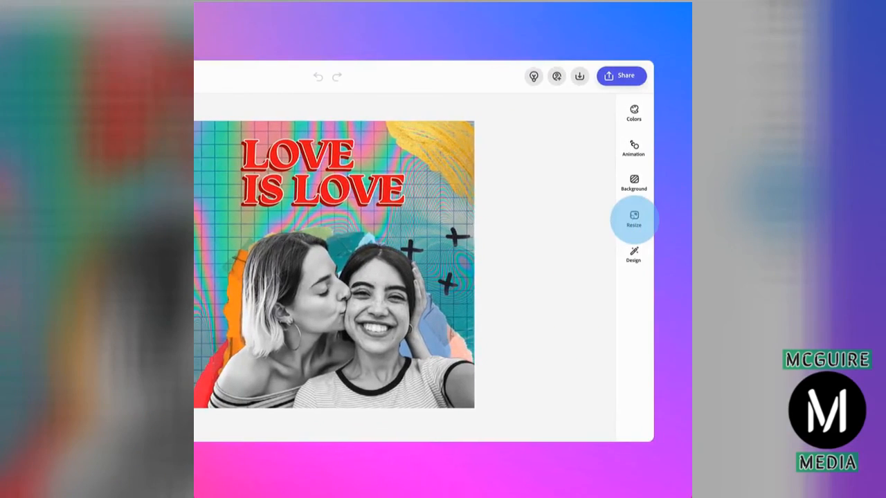
left_click(634, 220)
left_click(562, 294)
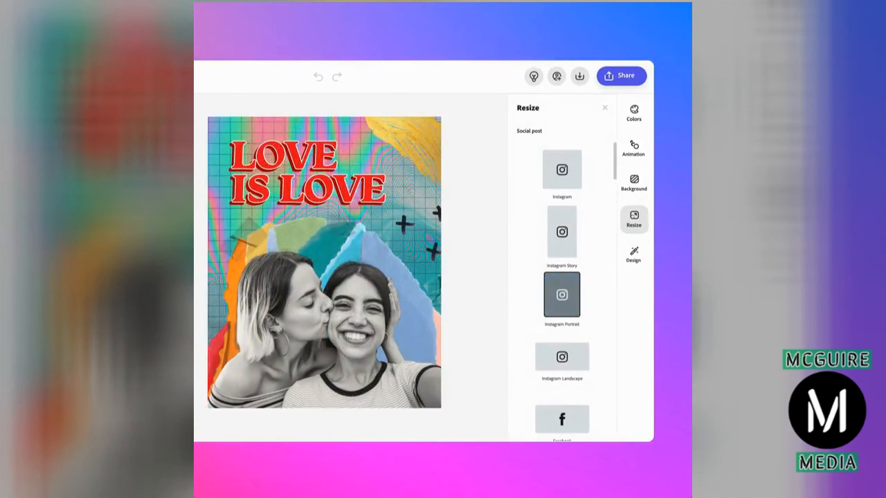